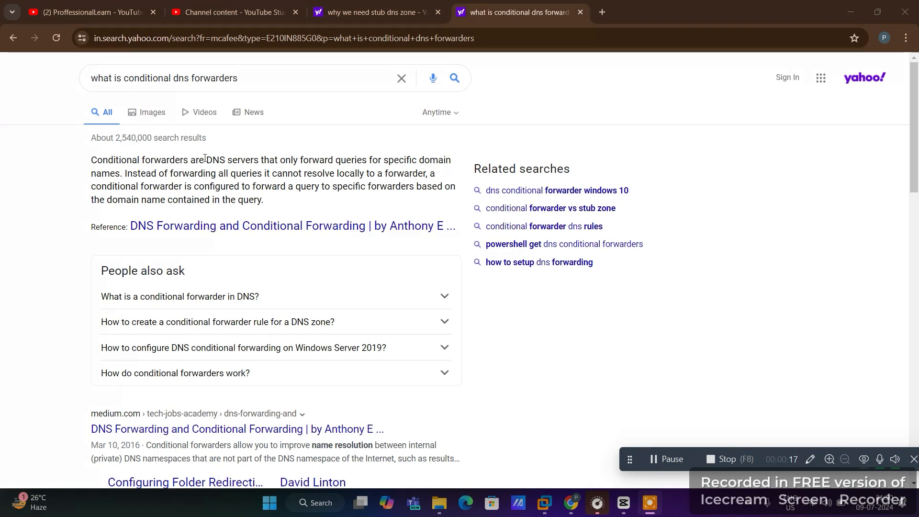
Highlight parts of the conditional forwarder definition, including DNS servers and forward queries
{"action": "left_click_drag", "start_coordinate": [205, 158], "coordinate": [259, 164]}
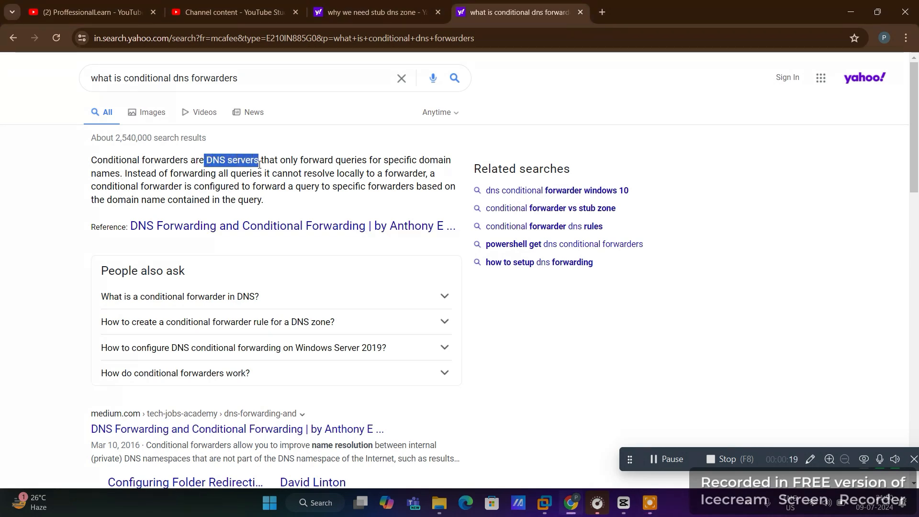
{"action": "left_click", "coordinate": [264, 161]}
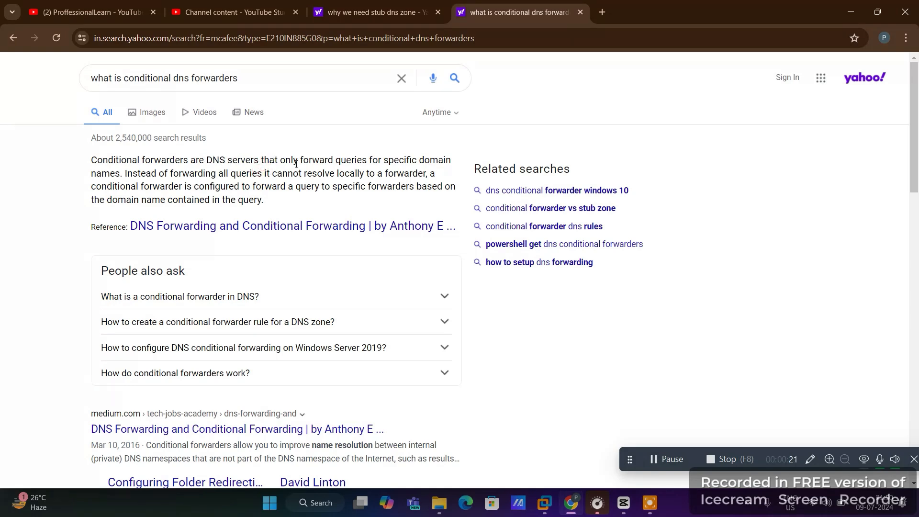
{"action": "left_click_drag", "start_coordinate": [298, 161], "coordinate": [123, 173]}
{"action": "left_click", "coordinate": [123, 173]}
{"action": "left_click_drag", "start_coordinate": [280, 159], "coordinate": [369, 163]}
{"action": "left_click", "coordinate": [369, 163]}
{"action": "left_click_drag", "start_coordinate": [120, 174], "coordinate": [90, 163]}
{"action": "left_click", "coordinate": [131, 163]}
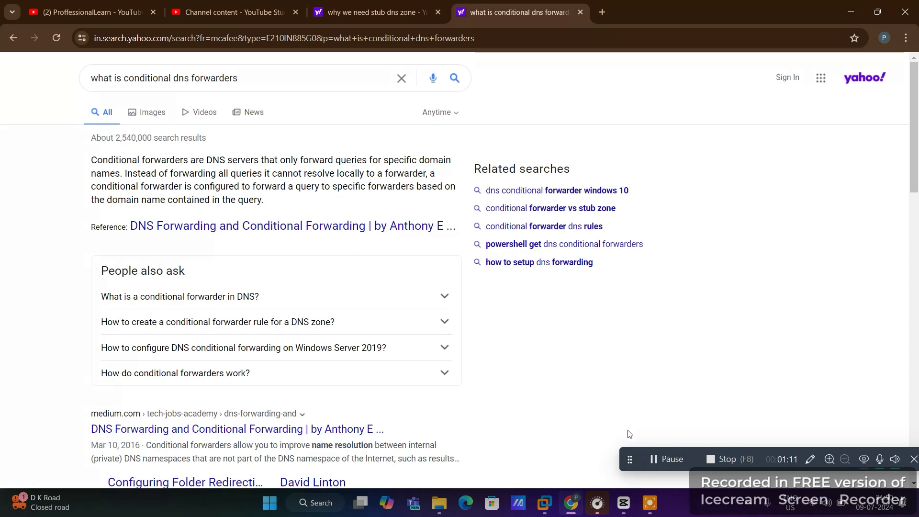
On the A1 VM, launch Server Manager and open DNS Manager from its Tools menu
{"action": "key", "text": "alt+Tab"}
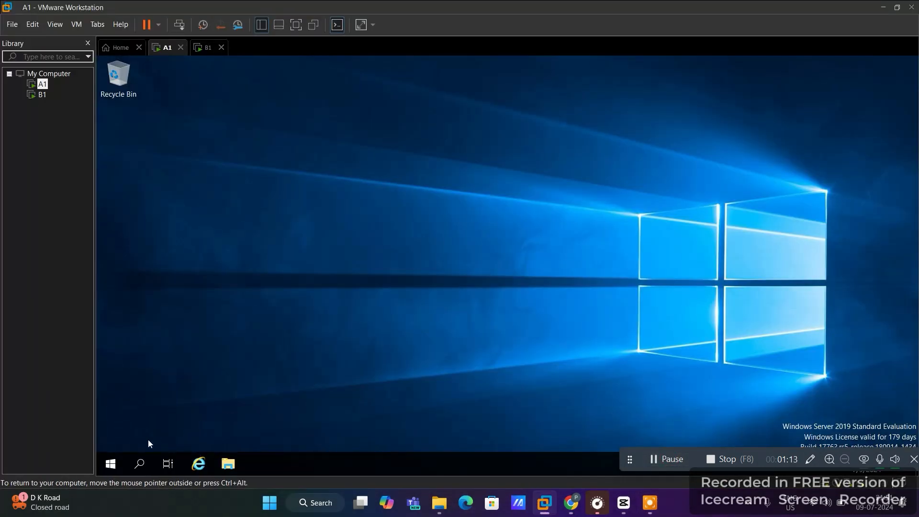
{"action": "left_click", "coordinate": [119, 459]}
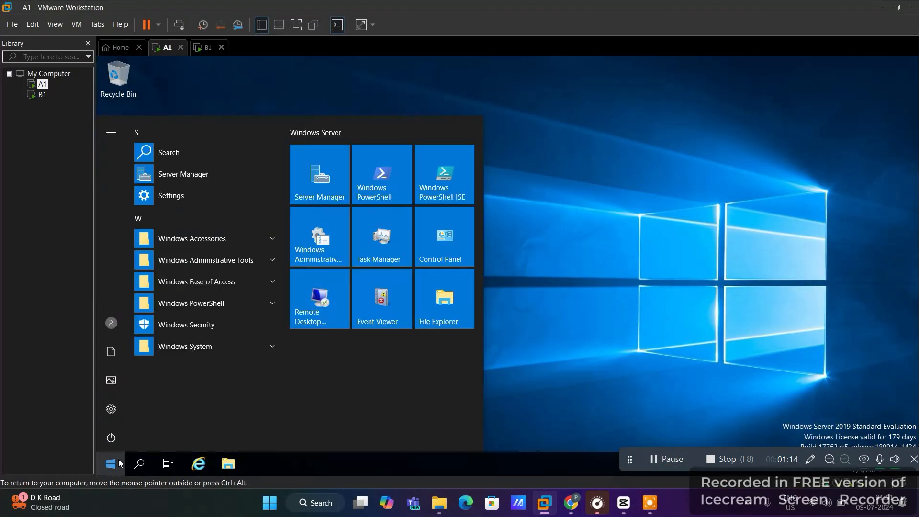
{"action": "left_click", "coordinate": [308, 176]}
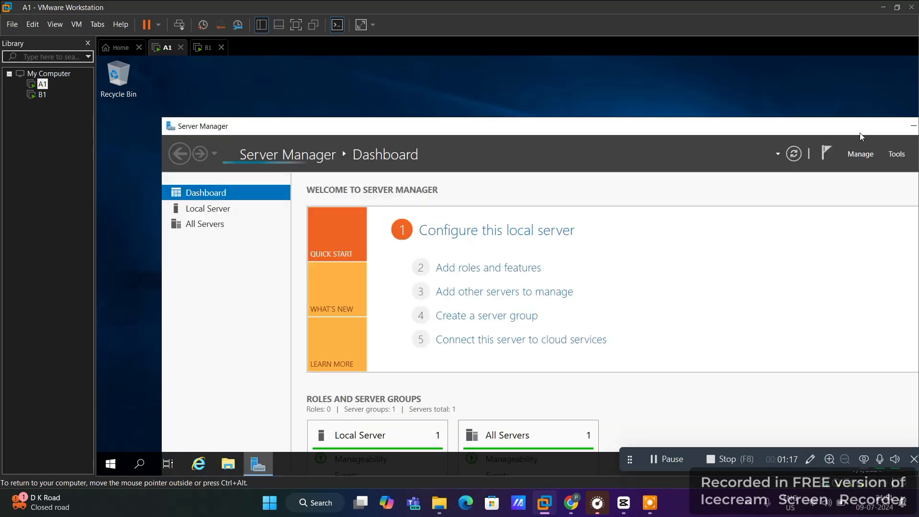
{"action": "left_click_drag", "start_coordinate": [863, 128], "coordinate": [776, 99]}
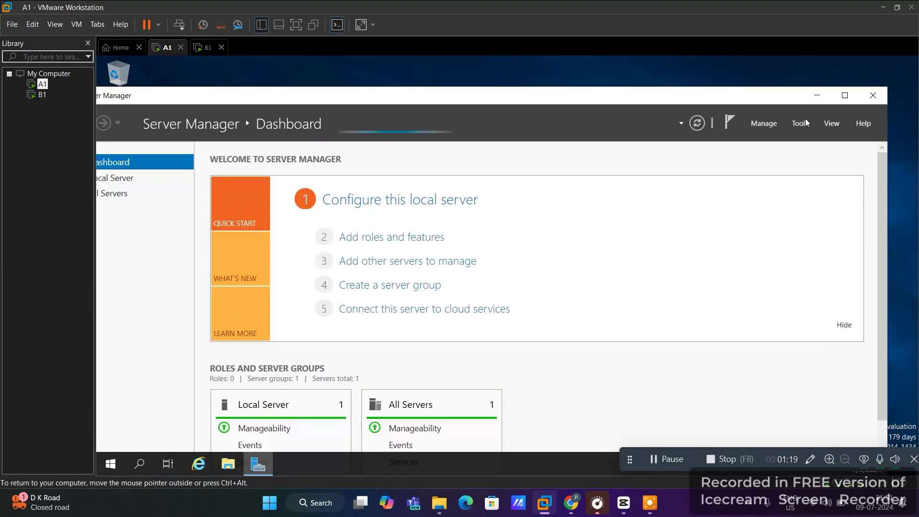
{"action": "left_click", "coordinate": [803, 125]}
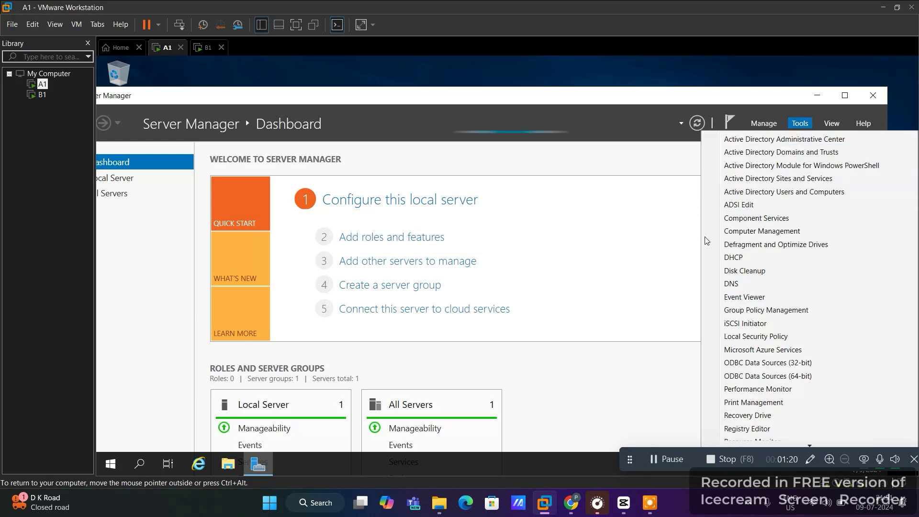
{"action": "left_click", "coordinate": [740, 283]}
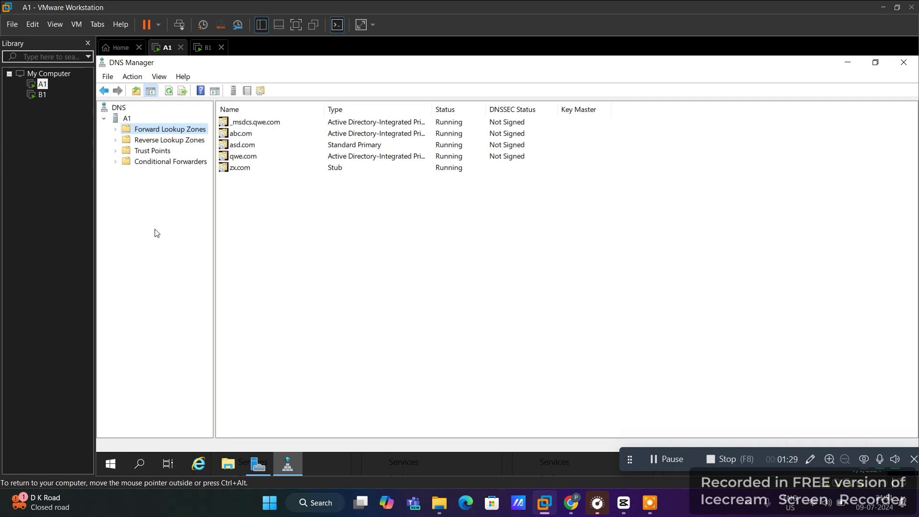
Create non-AD primary zone link.com (file link.com.dns) allowing nonsecure and secure dynamic updates
{"action": "right_click", "coordinate": [150, 133]}
{"action": "left_click", "coordinate": [171, 142]}
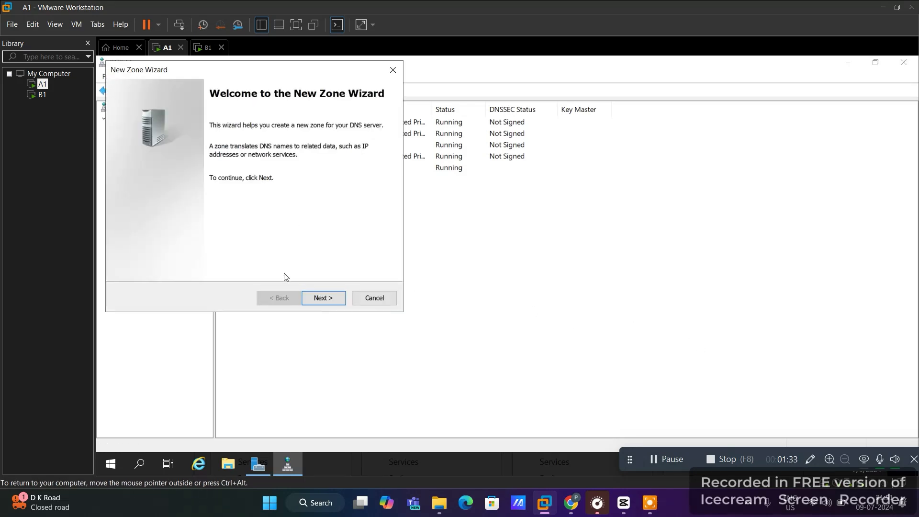
{"action": "left_click", "coordinate": [337, 298]}
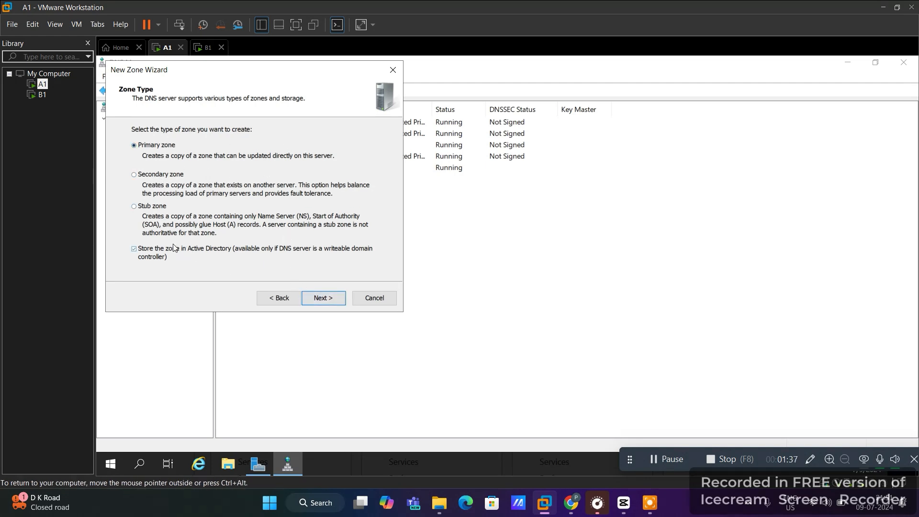
{"action": "left_click", "coordinate": [145, 249]}
{"action": "left_click", "coordinate": [311, 297]}
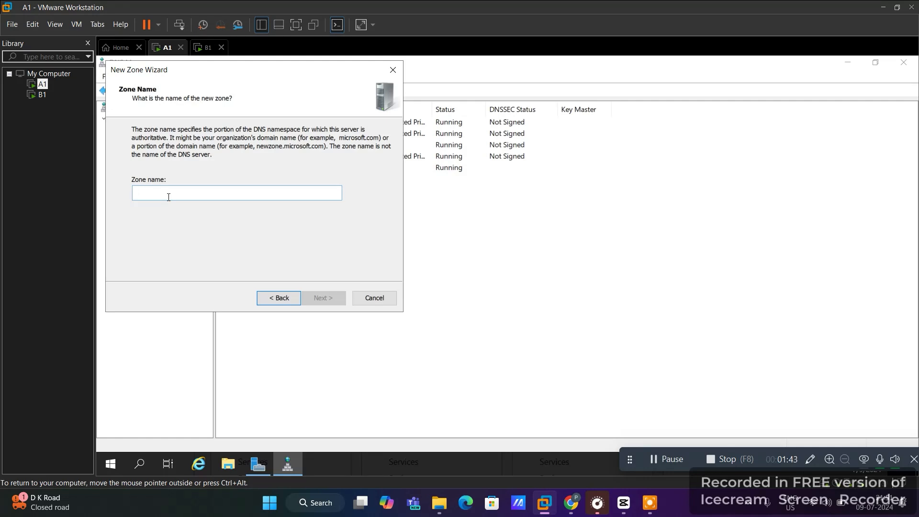
{"action": "type", "text": "link.com"}
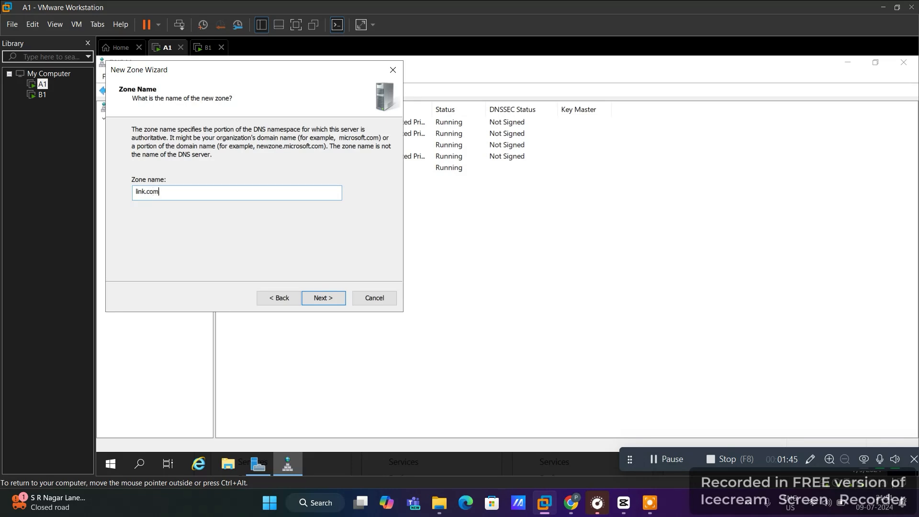
{"action": "left_click", "coordinate": [324, 298]}
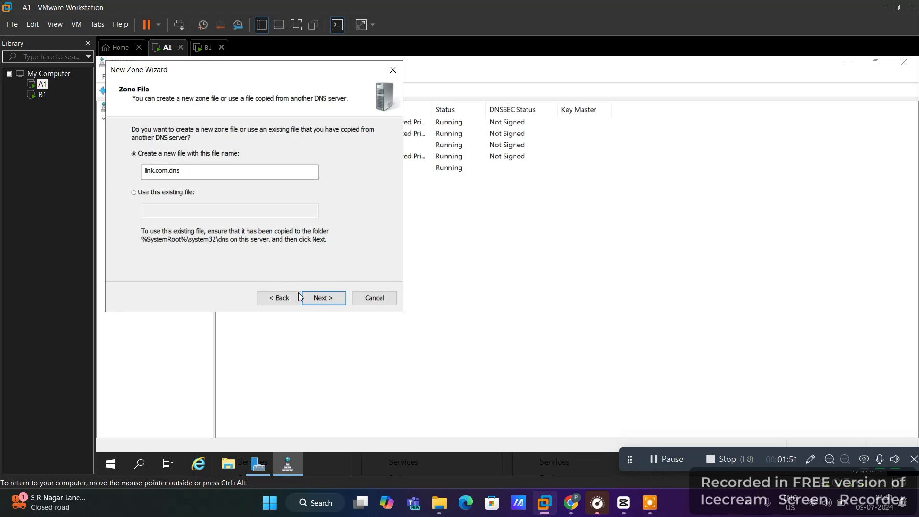
{"action": "left_click", "coordinate": [311, 299]}
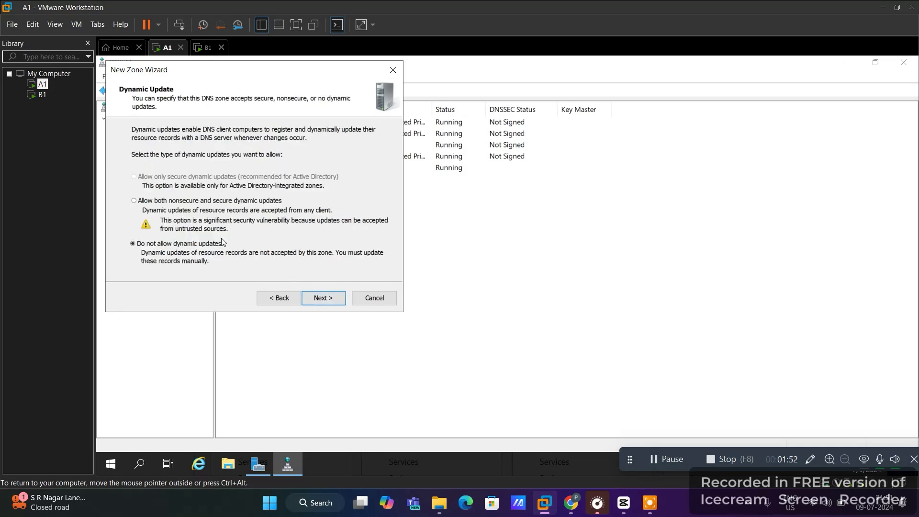
{"action": "left_click", "coordinate": [159, 200]}
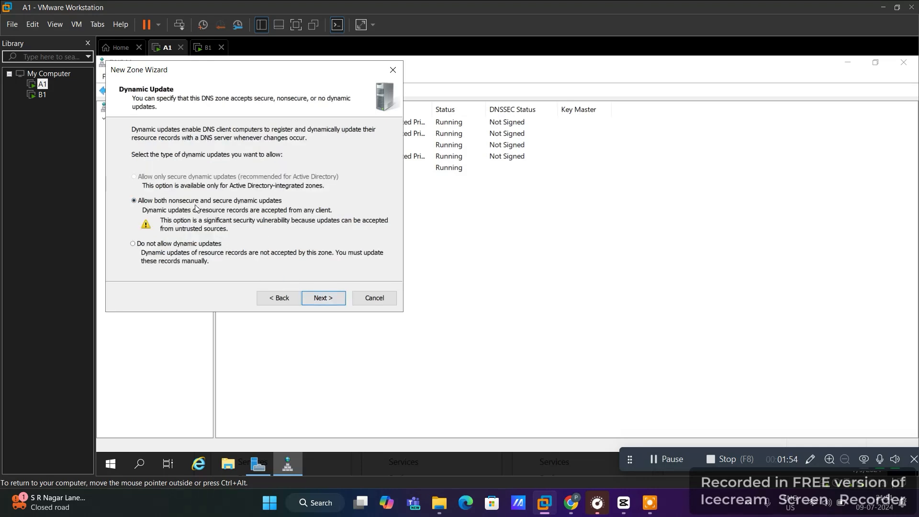
{"action": "left_click", "coordinate": [320, 298]}
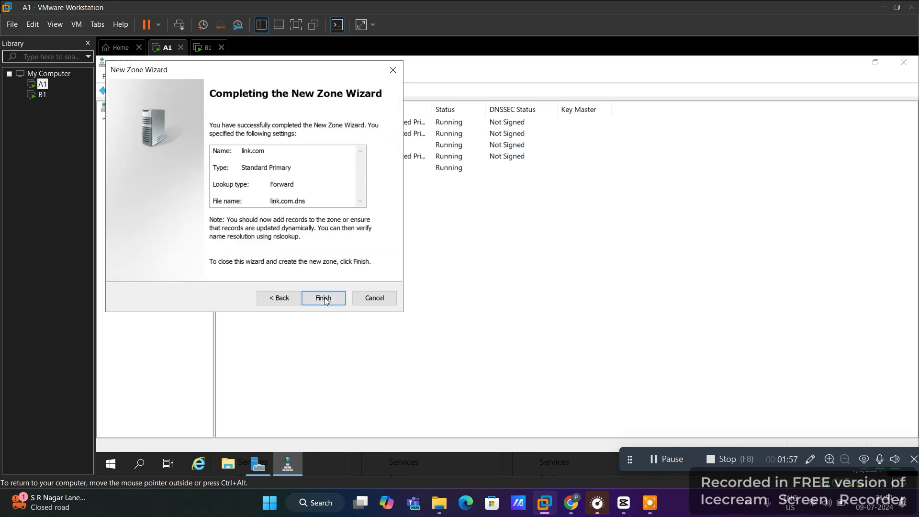
{"action": "left_click", "coordinate": [324, 299]}
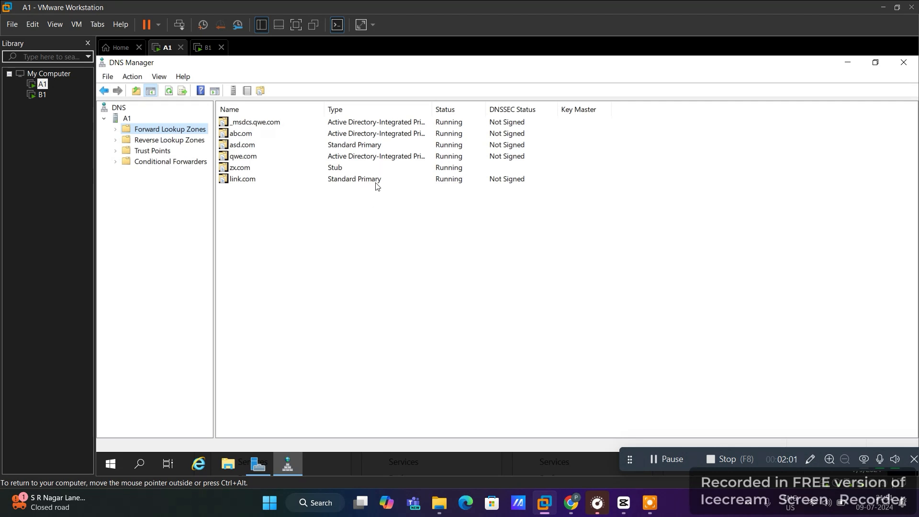
Begin a new host record in the link.com zone, entering name A1 and its IP address
{"action": "left_click", "coordinate": [375, 183]}
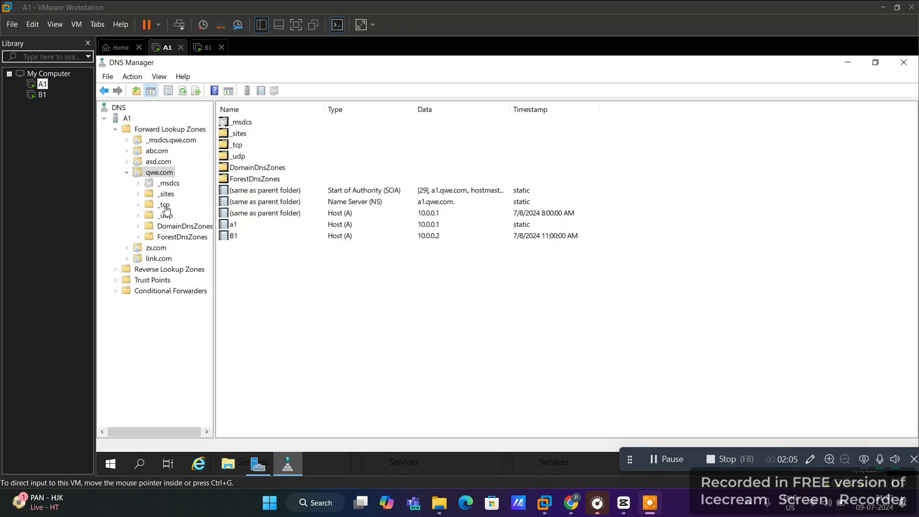
{"action": "left_click", "coordinate": [128, 178]}
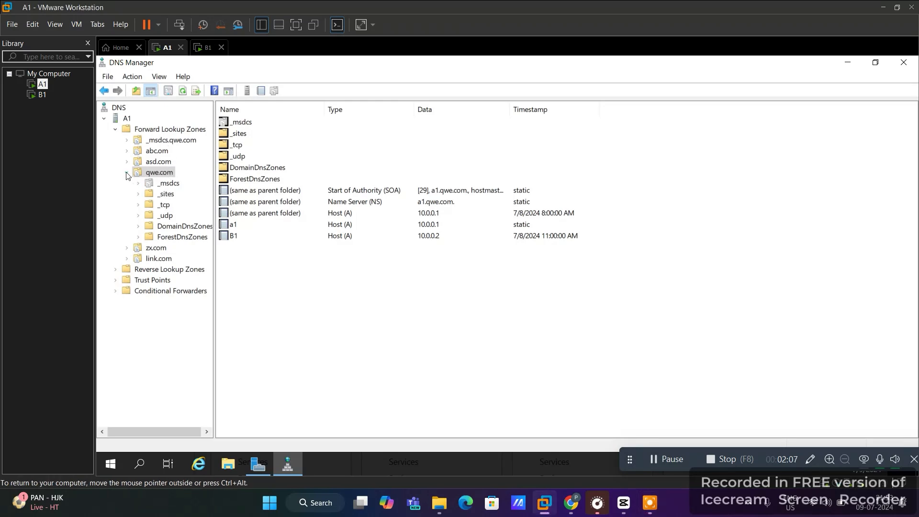
{"action": "left_click", "coordinate": [127, 174]}
{"action": "left_click", "coordinate": [154, 197]}
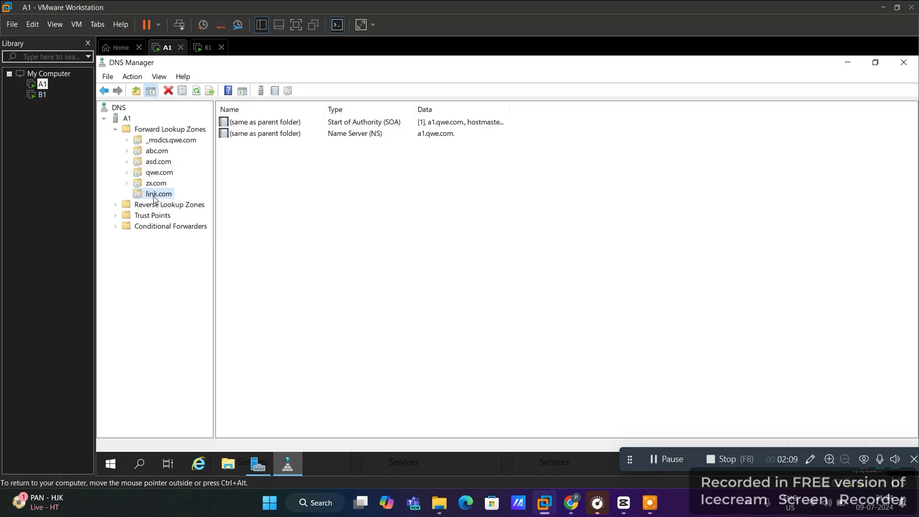
{"action": "right_click", "coordinate": [154, 195]}
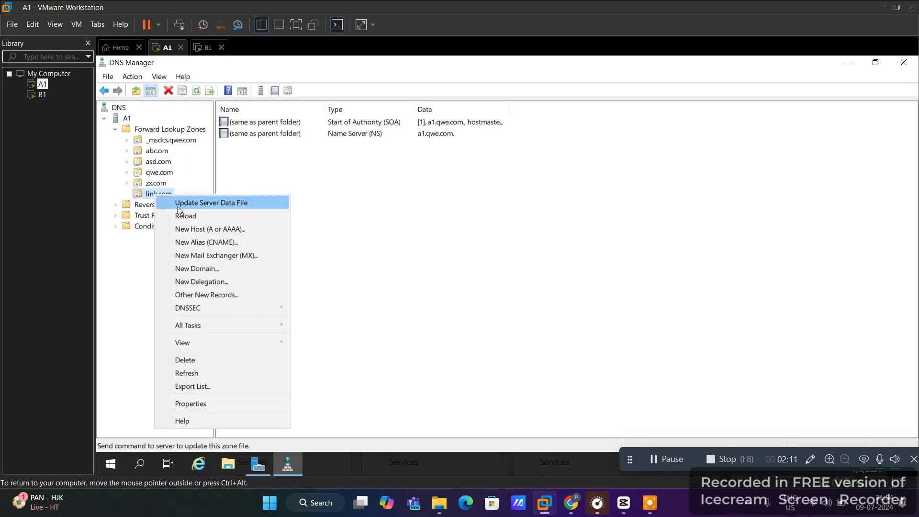
{"action": "left_click", "coordinate": [206, 230]}
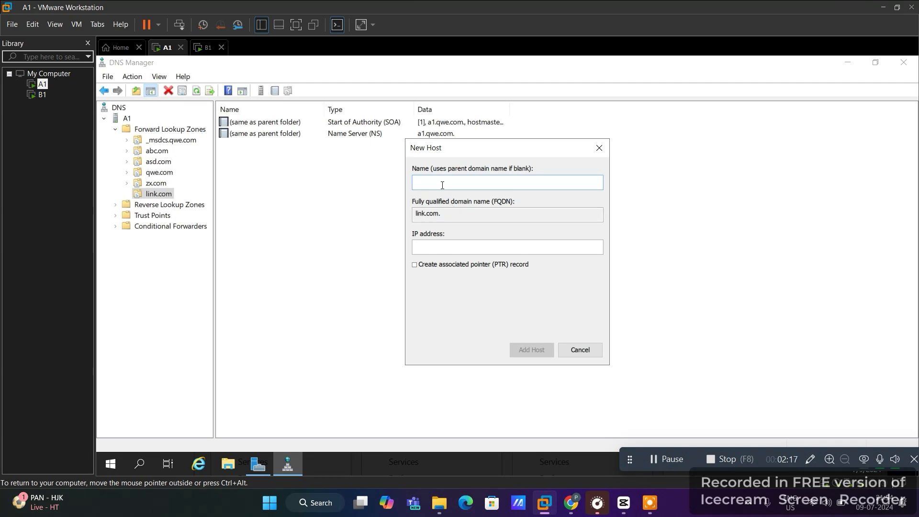
{"action": "type", "text": "A1"}
{"action": "left_click", "coordinate": [424, 247]}
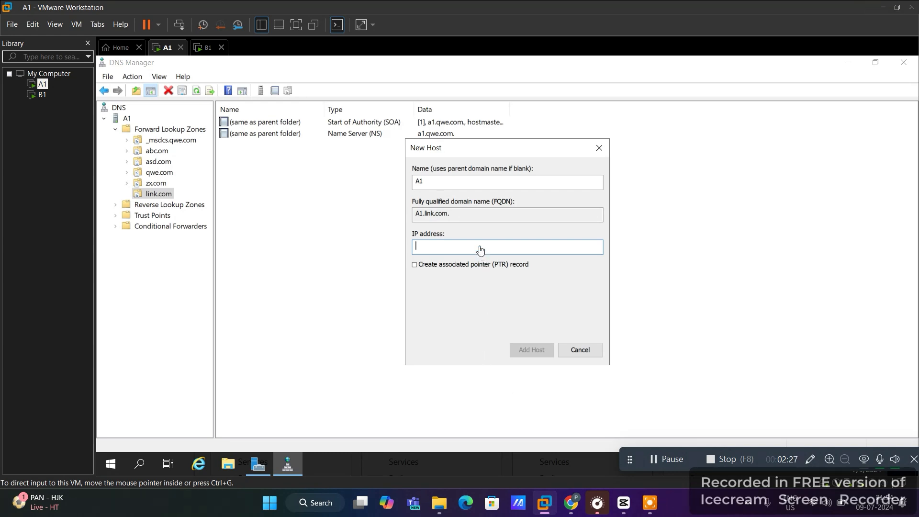
{"action": "type", "text": "10.0.0"}
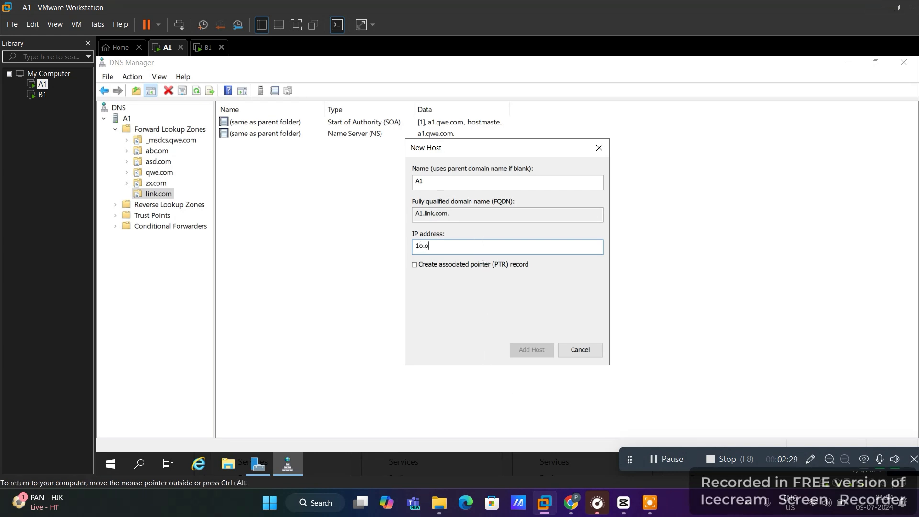
{"action": "type", "text": ".1"}
Correct the mistyped IP to 10.0.0.1 and add the A1 host record to link.com
{"action": "left_click", "coordinate": [664, 463]}
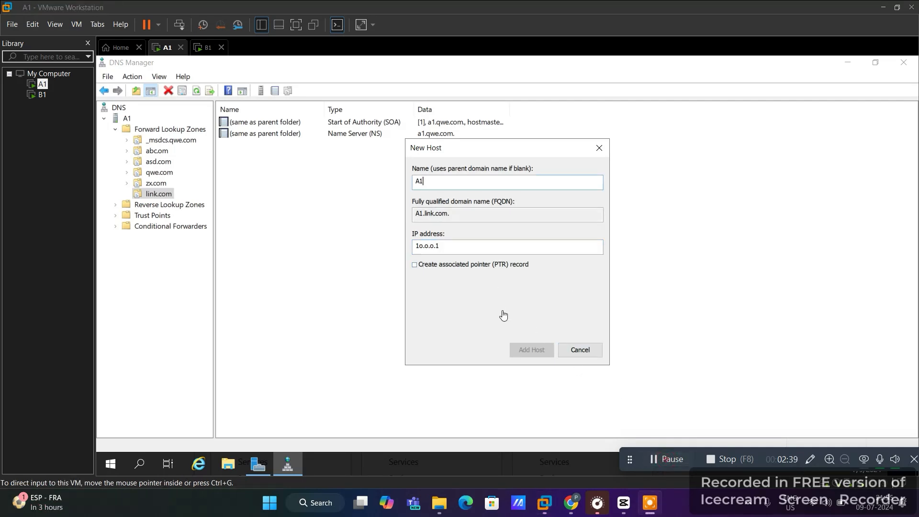
{"action": "left_click", "coordinate": [446, 246]}
{"action": "double_click", "coordinate": [447, 245]}
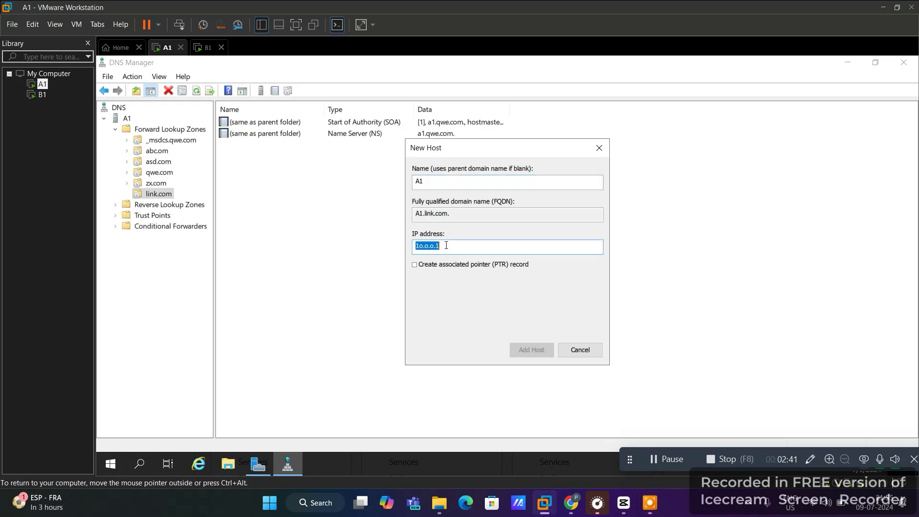
{"action": "key", "text": "BackSpace"}
{"action": "type", "text": "10.0.0.1"}
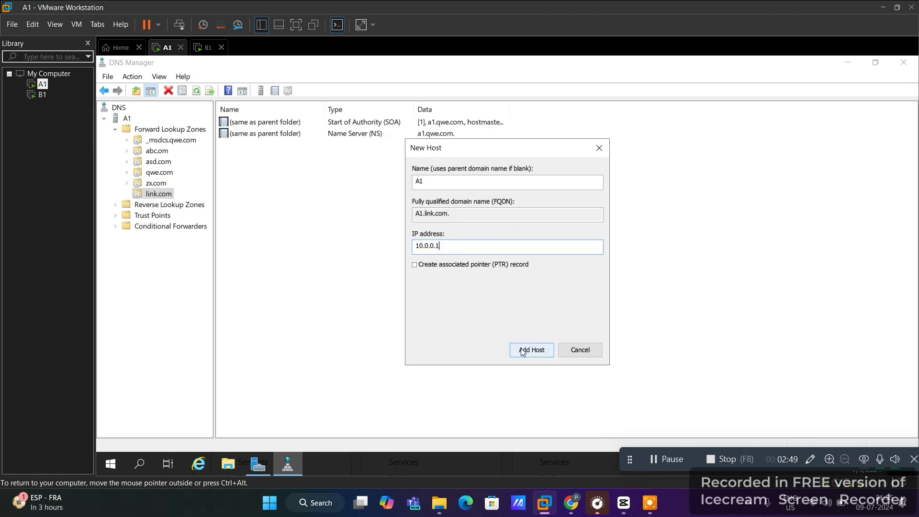
{"action": "left_click", "coordinate": [523, 351]}
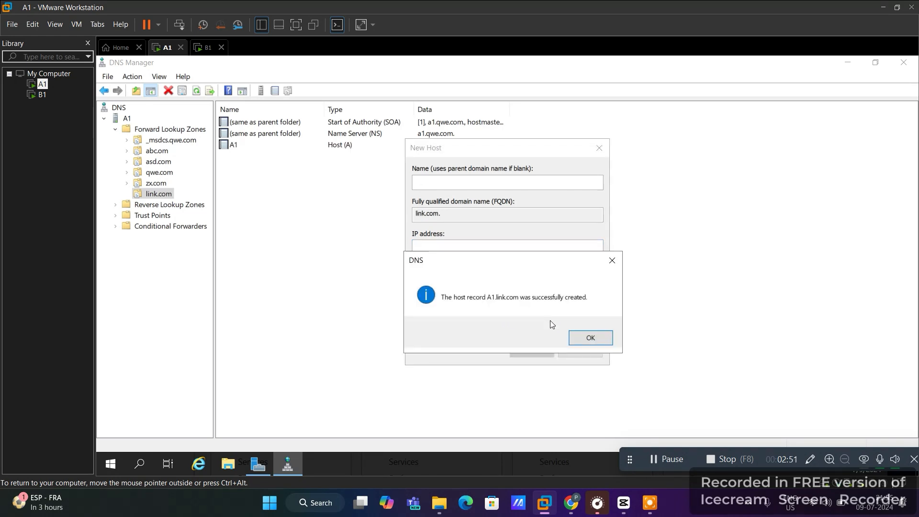
{"action": "left_click", "coordinate": [573, 340]}
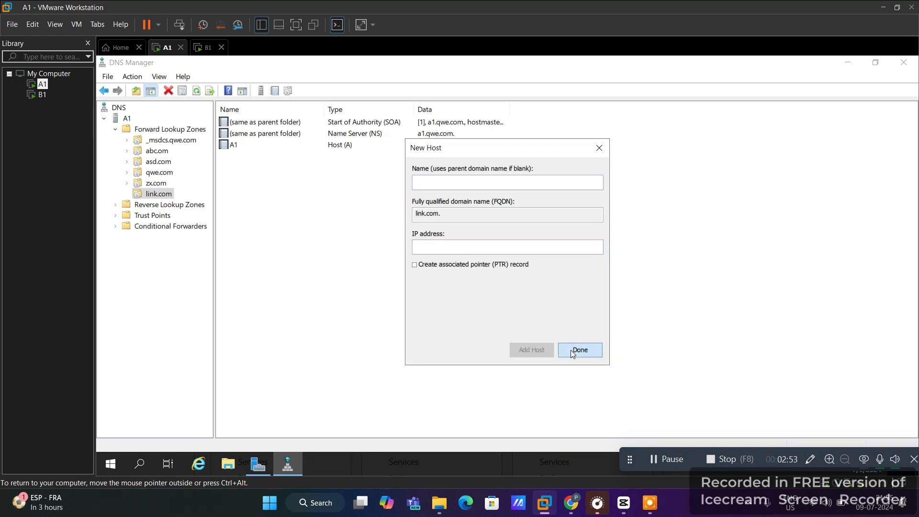
{"action": "left_click", "coordinate": [575, 350]}
{"action": "left_click", "coordinate": [333, 146]}
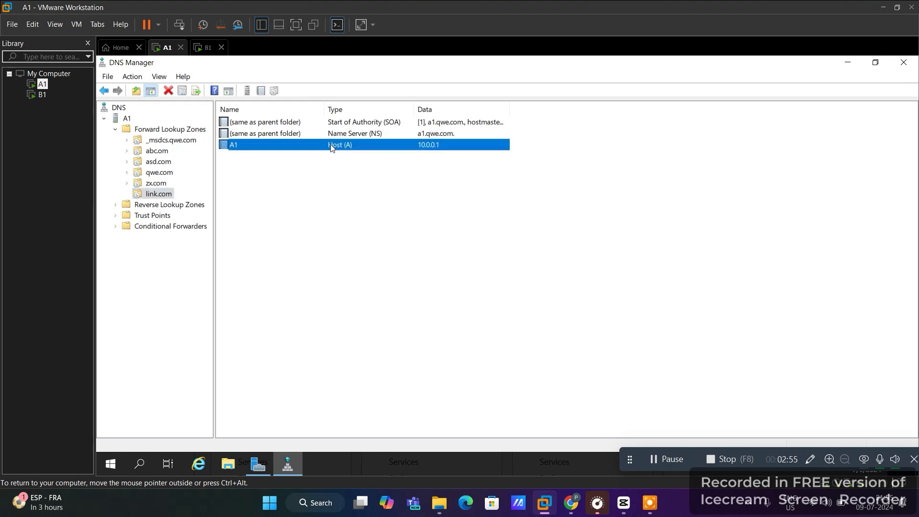
{"action": "left_click", "coordinate": [345, 147]}
{"action": "right_click", "coordinate": [159, 193]}
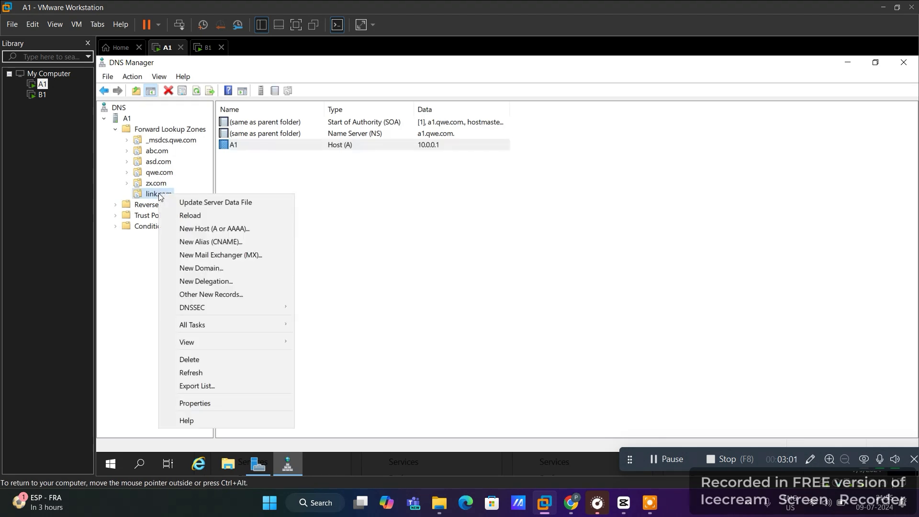
{"action": "left_click", "coordinate": [221, 242]}
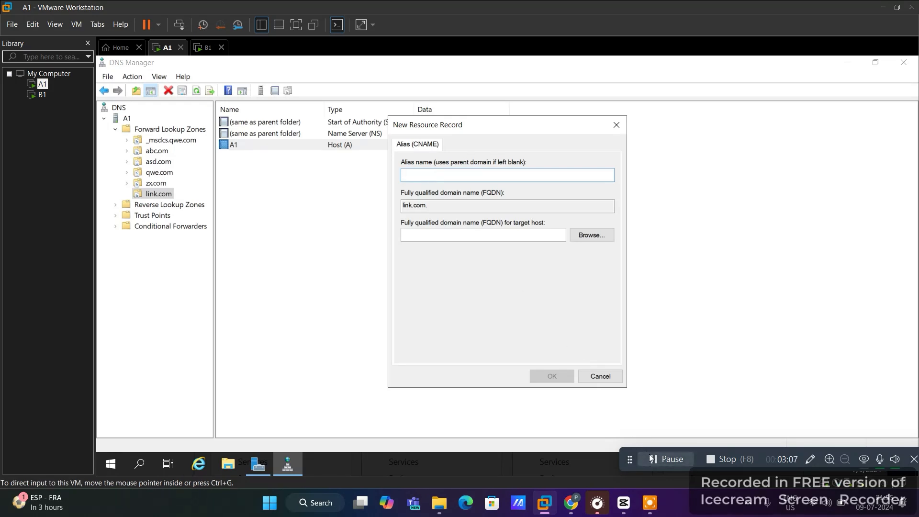
{"action": "left_click", "coordinate": [684, 455]}
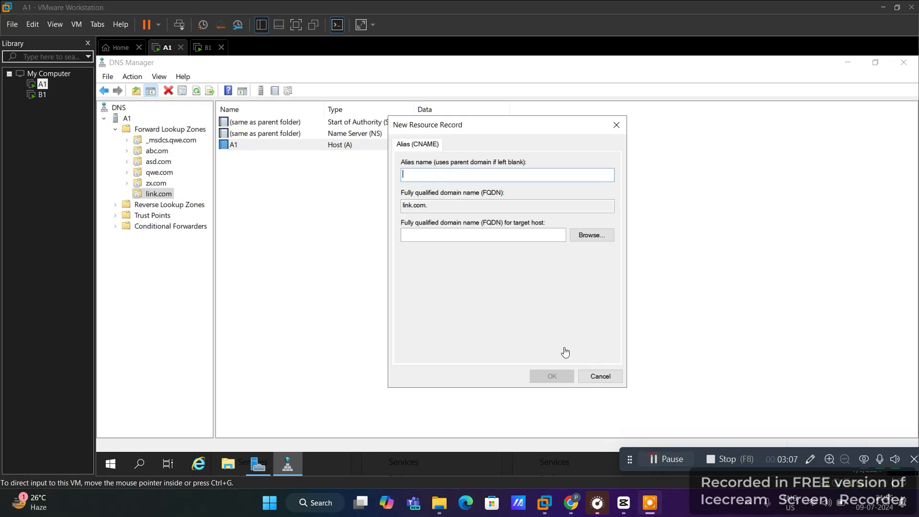
{"action": "left_click", "coordinate": [420, 174]}
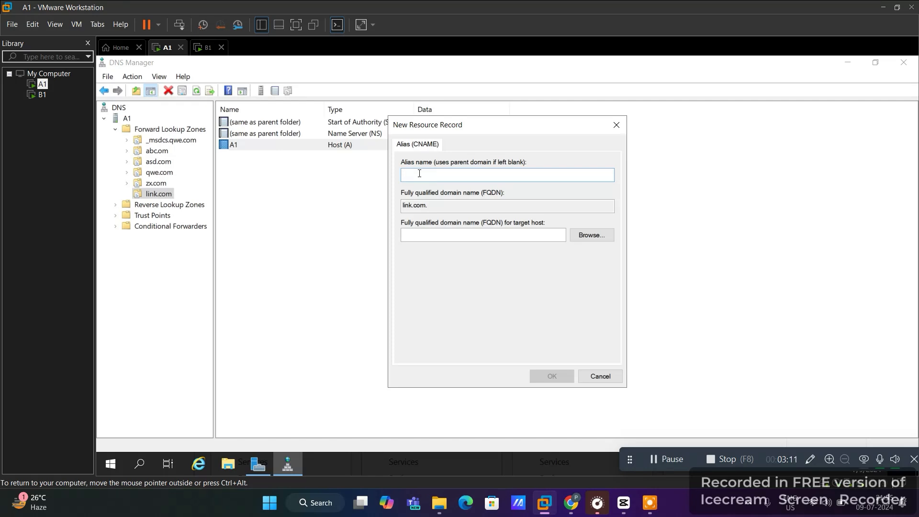
{"action": "type", "text": "www"}
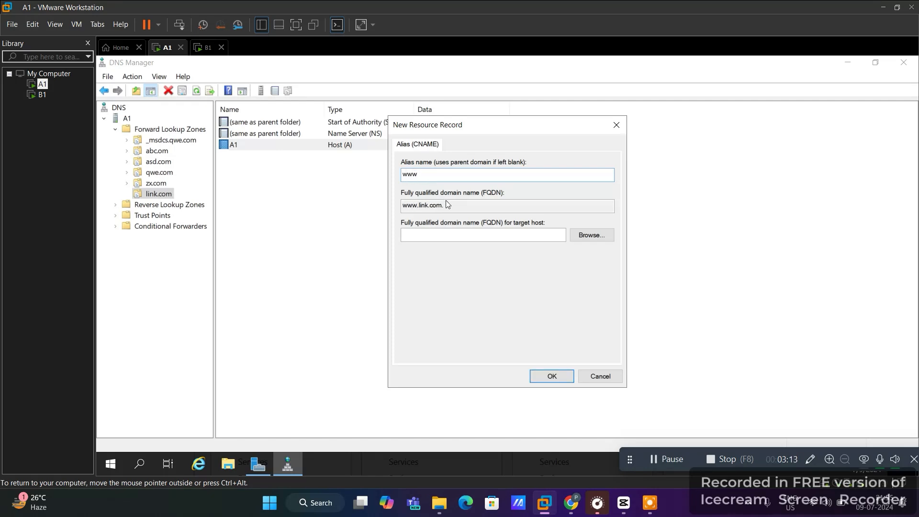
Set A1.link.com as the alias target and create the www record
{"action": "left_click", "coordinate": [585, 237]}
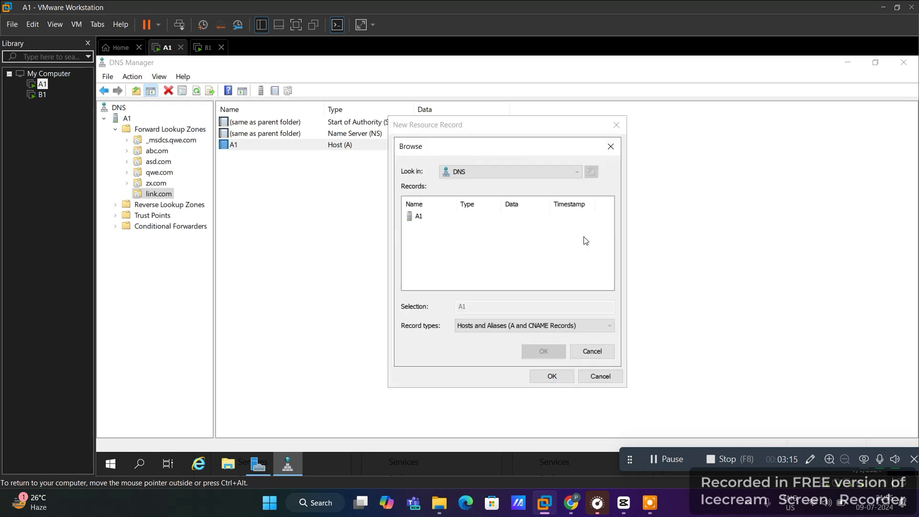
{"action": "double_click", "coordinate": [417, 218]}
{"action": "double_click", "coordinate": [424, 218]}
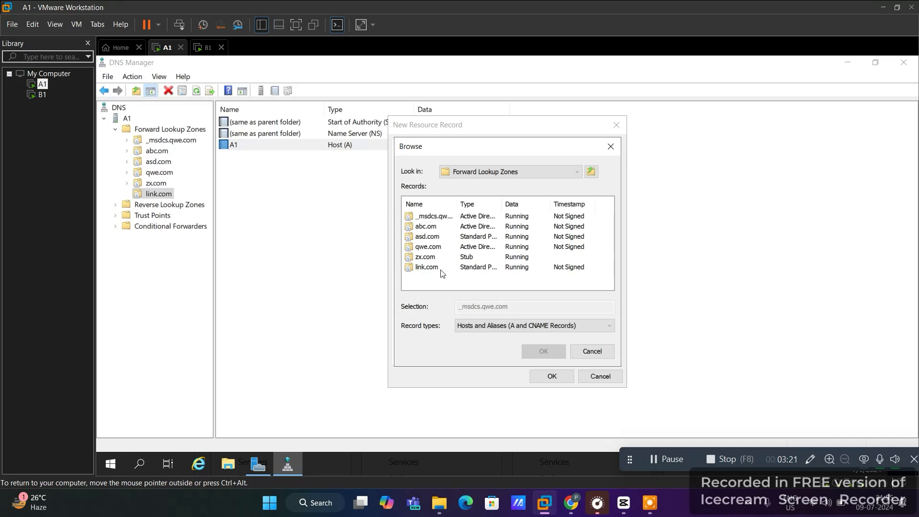
{"action": "double_click", "coordinate": [427, 268]}
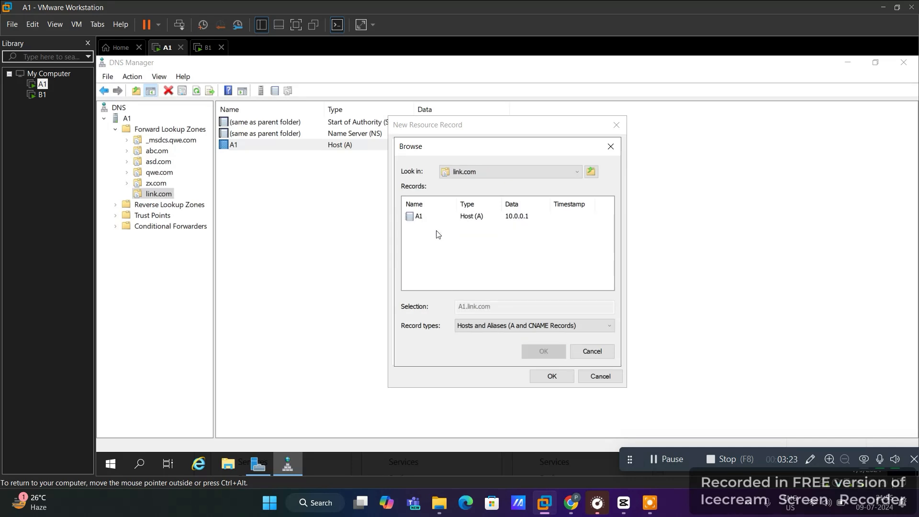
{"action": "left_click", "coordinate": [421, 219]}
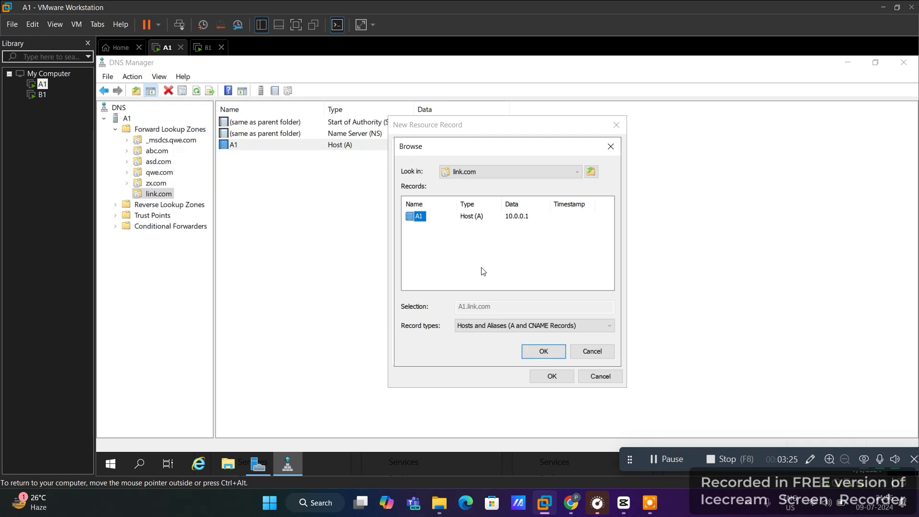
{"action": "left_click", "coordinate": [538, 351]}
{"action": "left_click", "coordinate": [551, 377]}
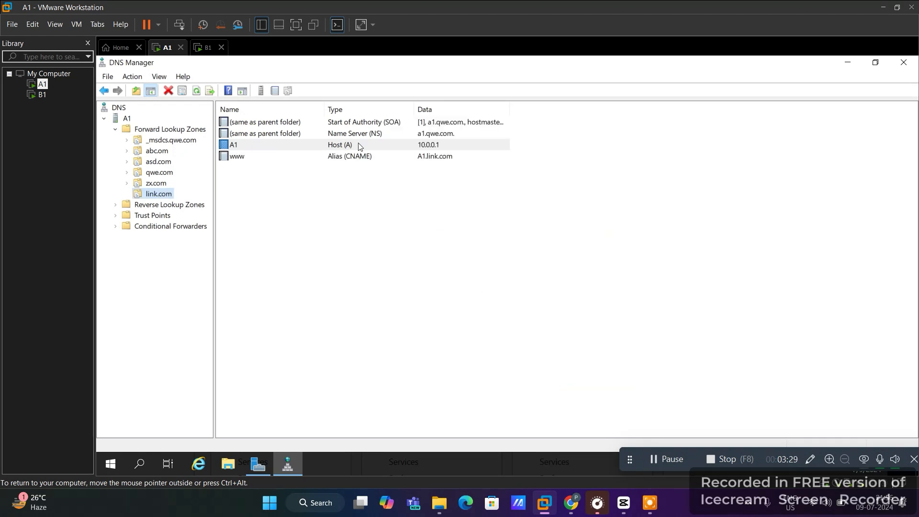
{"action": "left_click", "coordinate": [348, 160]}
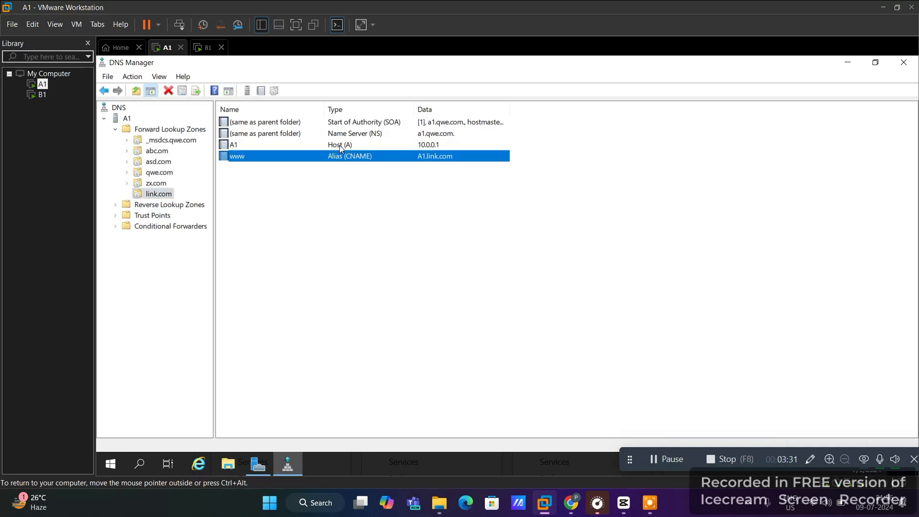
{"action": "left_click", "coordinate": [340, 145]}
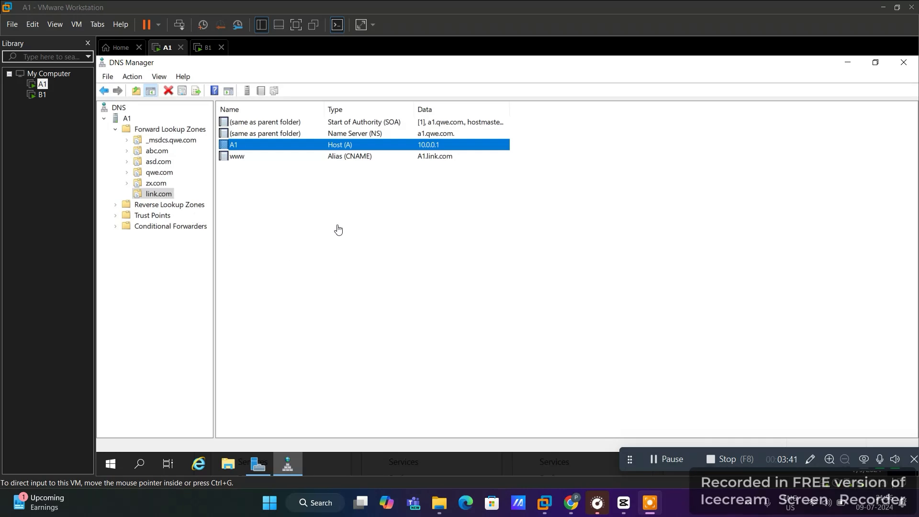
Open a Command Prompt via Run 'cmd' and ping link.com, which cannot find the host
{"action": "left_click", "coordinate": [181, 405]}
{"action": "key", "text": "super+r"}
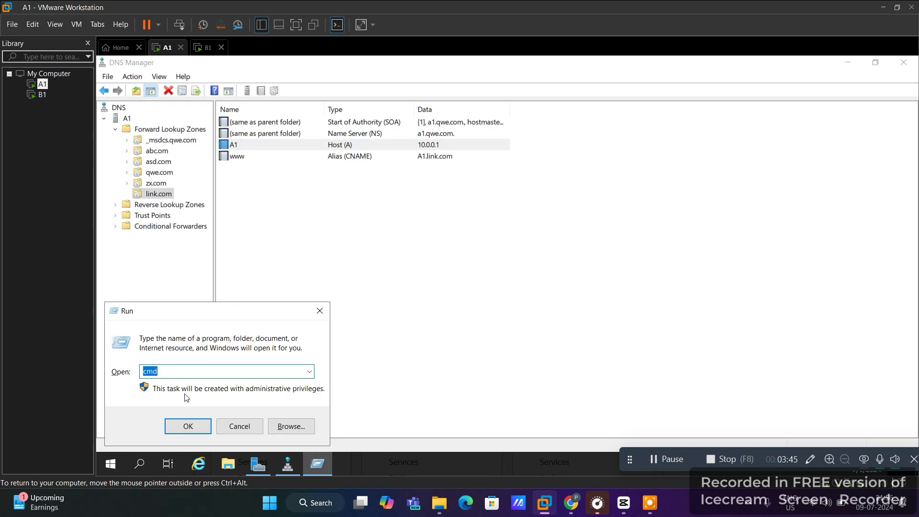
{"action": "type", "text": "cmd"}
{"action": "key", "text": "Return"}
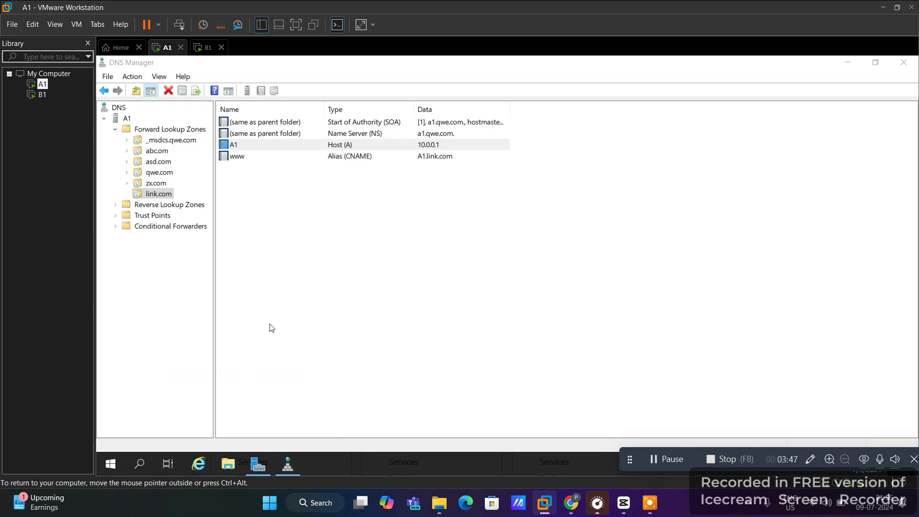
{"action": "type", "text": "link"}
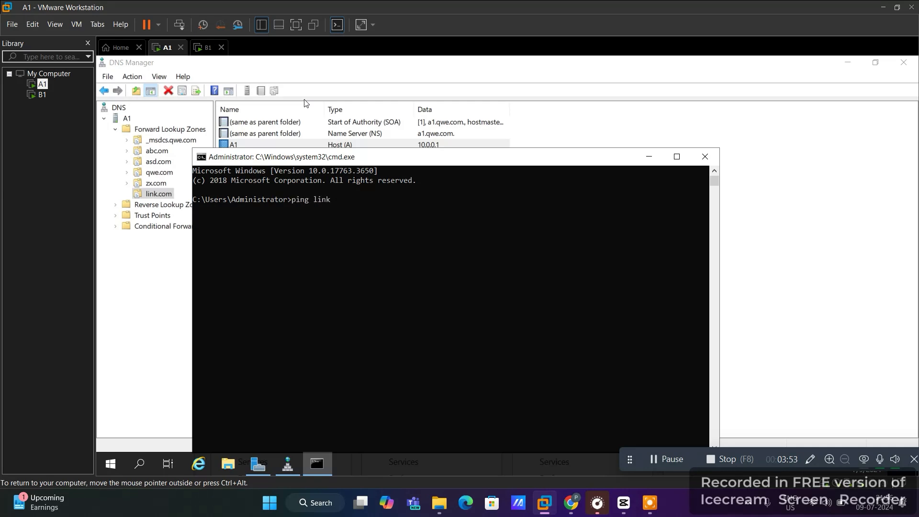
{"action": "type", "text": "com"}
{"action": "key", "text": "Return"}
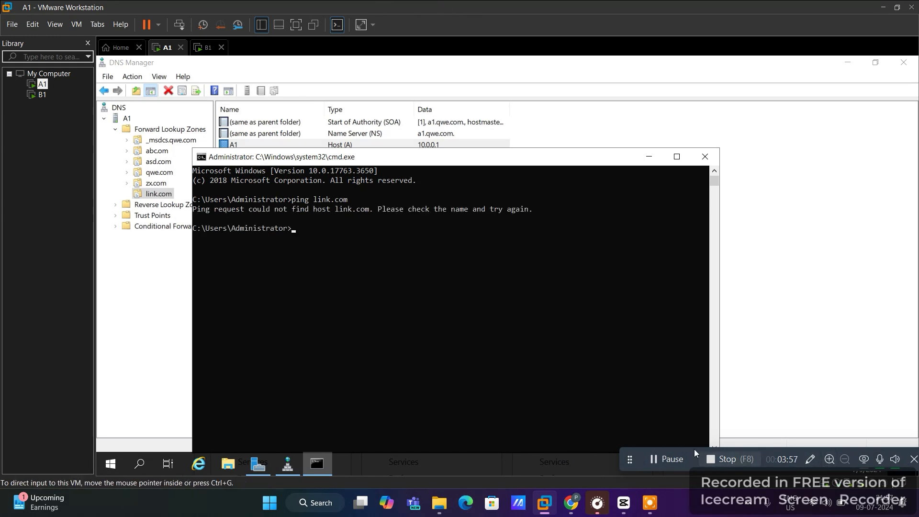
{"action": "left_click", "coordinate": [658, 460]}
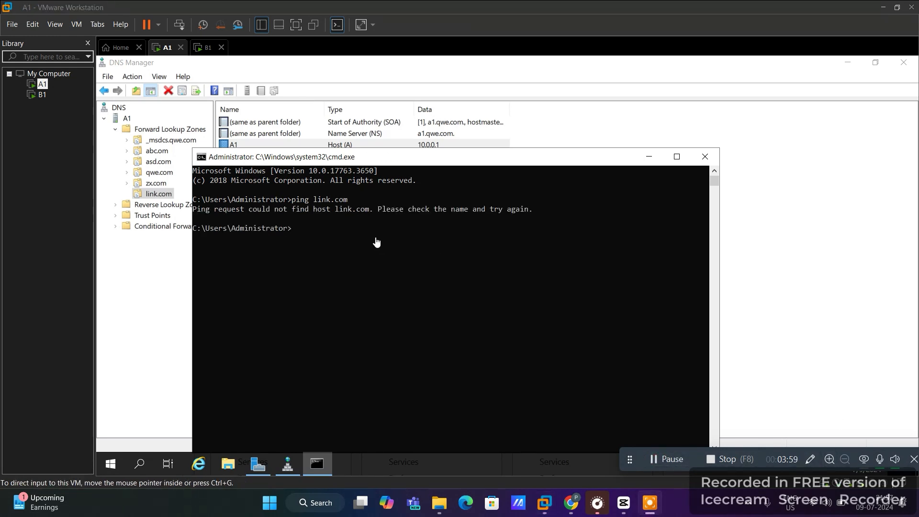
Close the Command Prompt and return to DNS Manager's Forward Lookup Zones
{"action": "left_click", "coordinate": [705, 156]}
{"action": "right_click", "coordinate": [327, 204]}
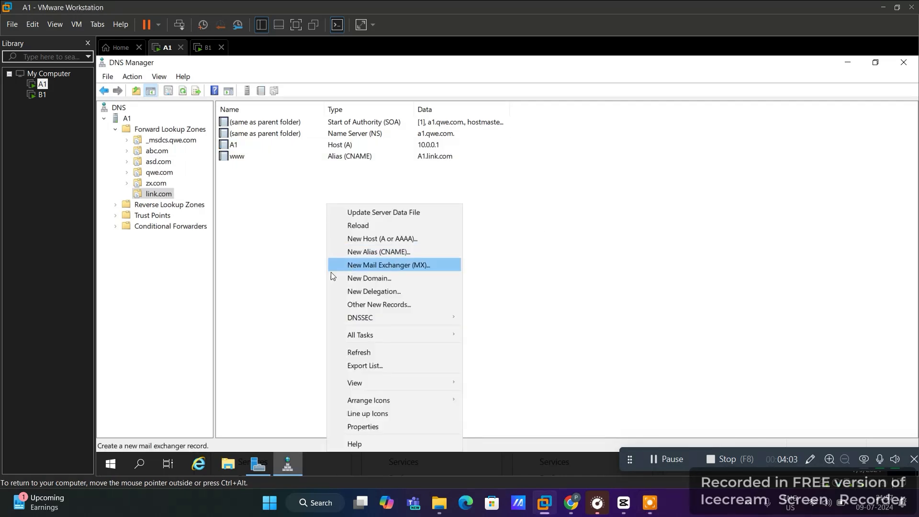
{"action": "key", "text": "Escape"}
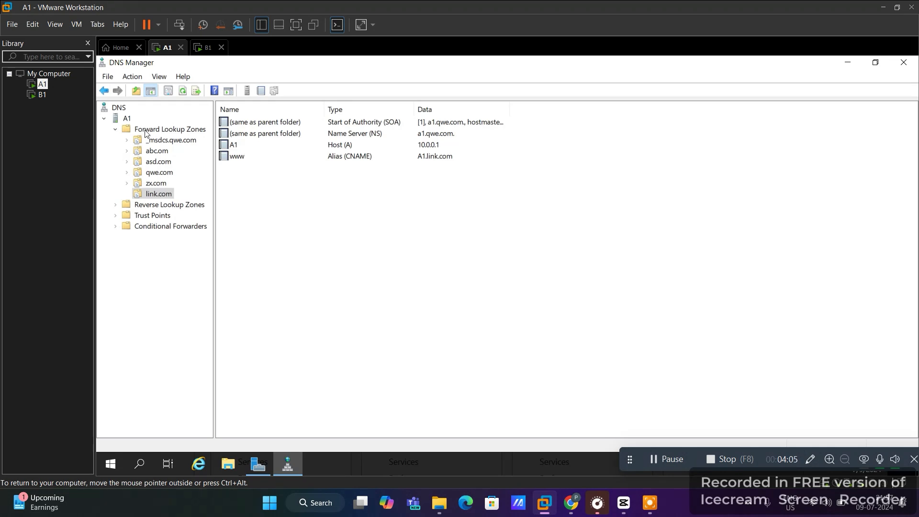
{"action": "left_click", "coordinate": [147, 130]}
{"action": "right_click", "coordinate": [146, 128]}
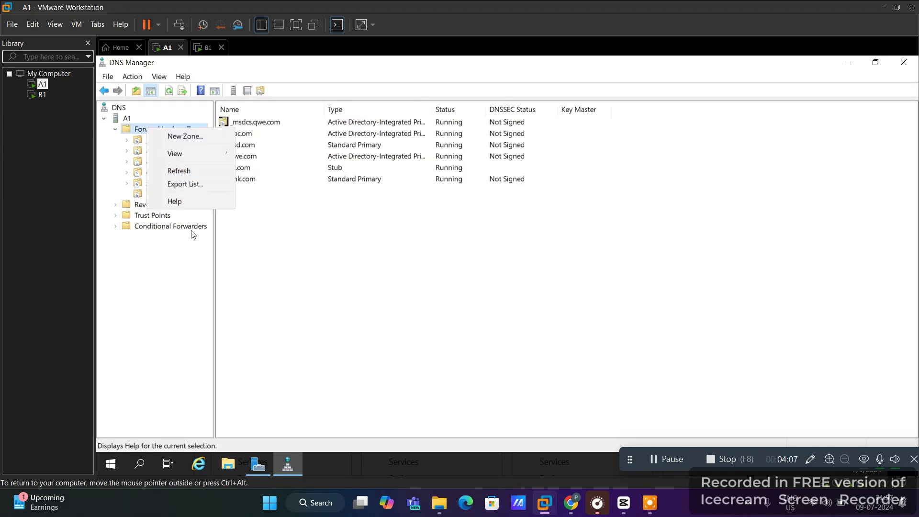
{"action": "left_click", "coordinate": [175, 279]}
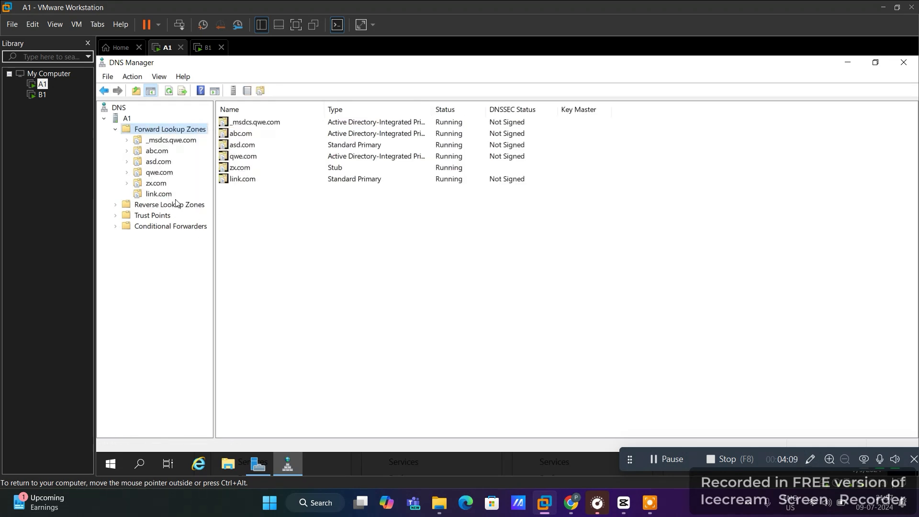
Try adding host A1 at 10.0.0.1 to qwe.com, which fails because it already exists
{"action": "right_click", "coordinate": [155, 174]}
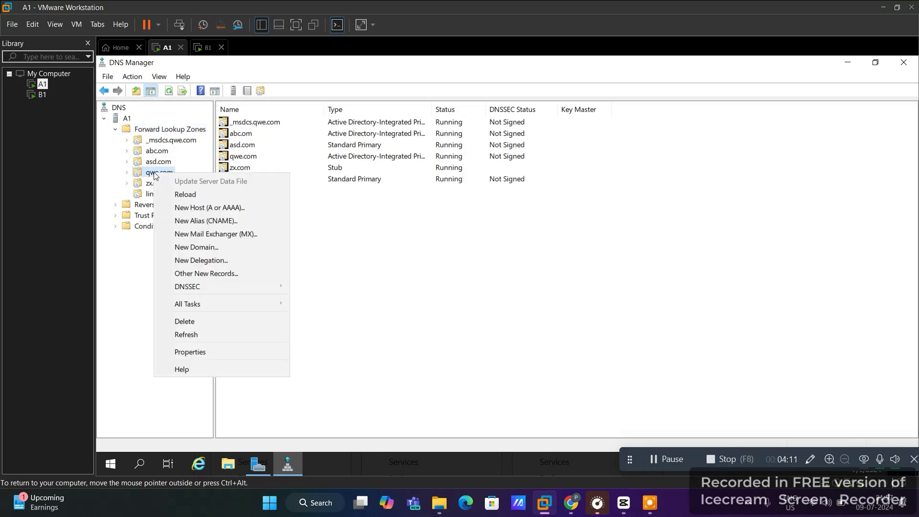
{"action": "left_click", "coordinate": [182, 209]}
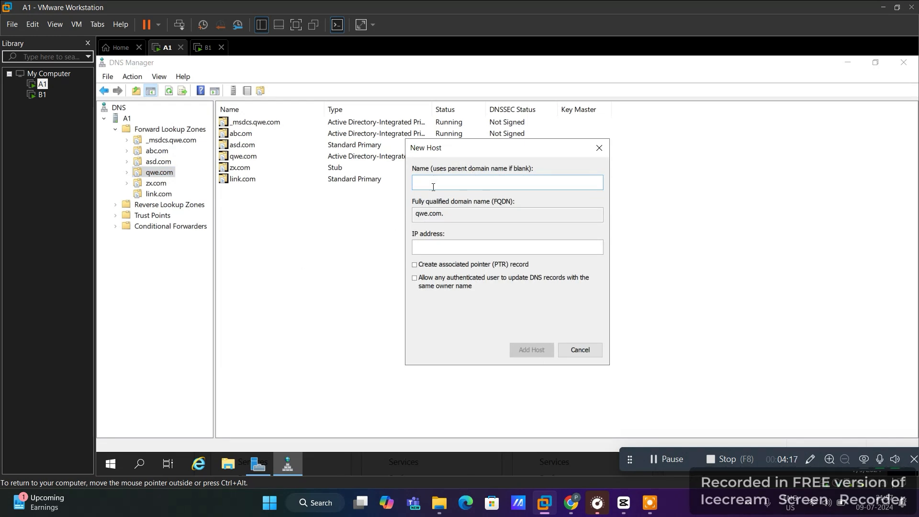
{"action": "type", "text": "A1"}
{"action": "left_click", "coordinate": [424, 246]}
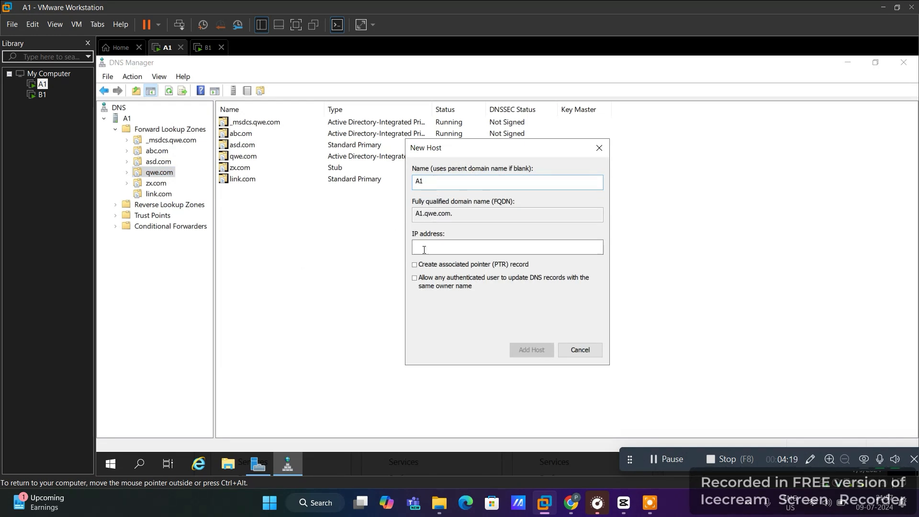
{"action": "type", "text": "10.0.0"}
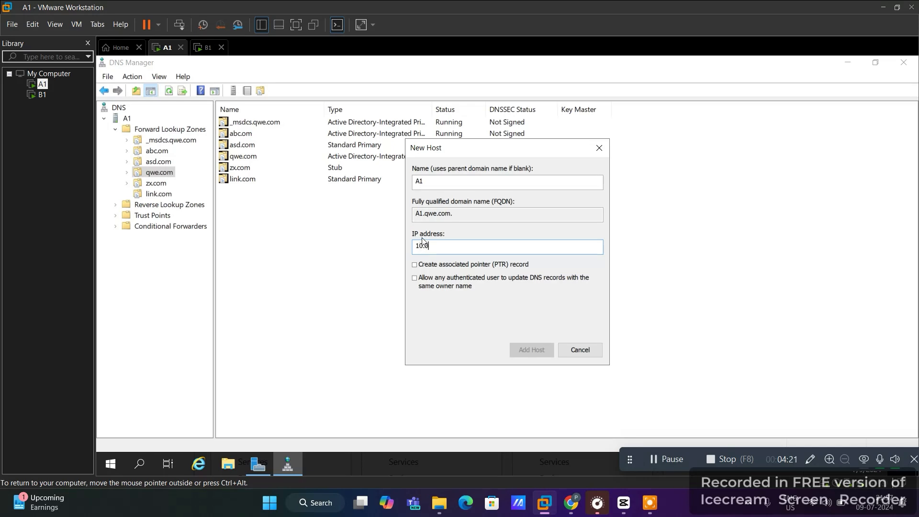
{"action": "type", "text": ".1"}
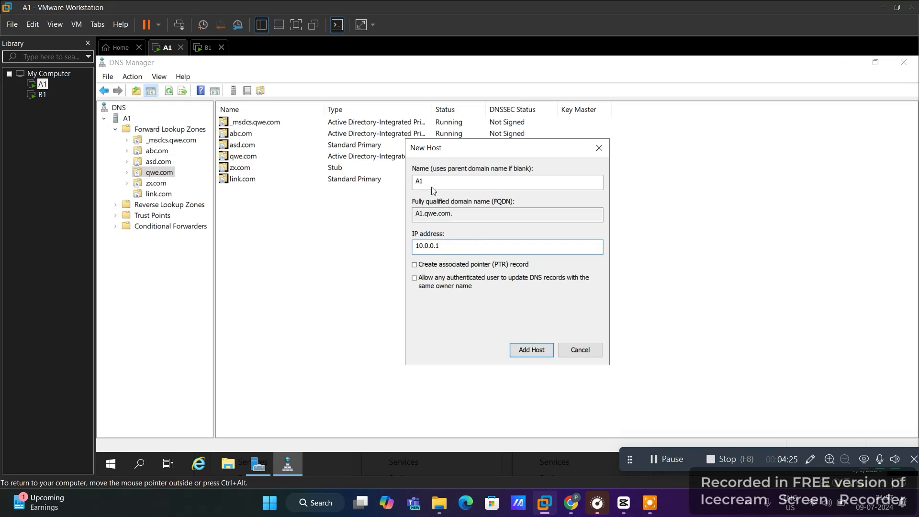
{"action": "left_click", "coordinate": [526, 346]}
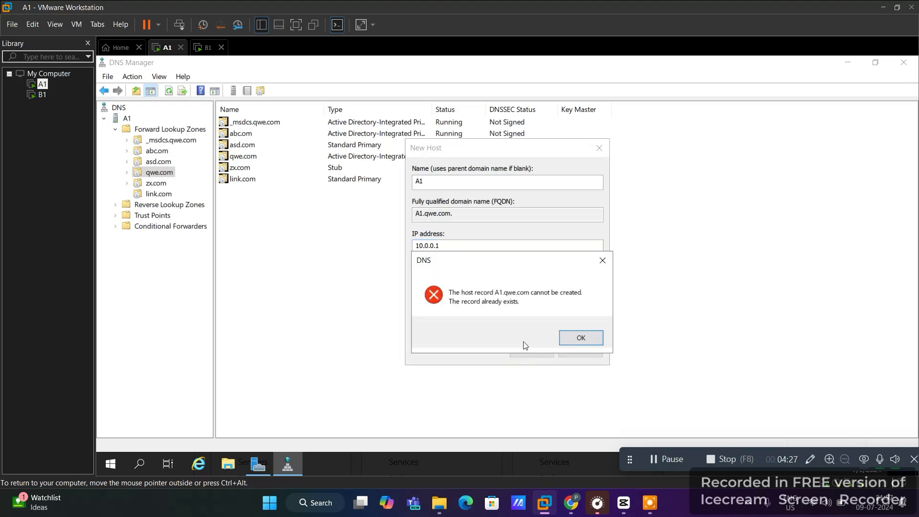
{"action": "left_click", "coordinate": [579, 337]}
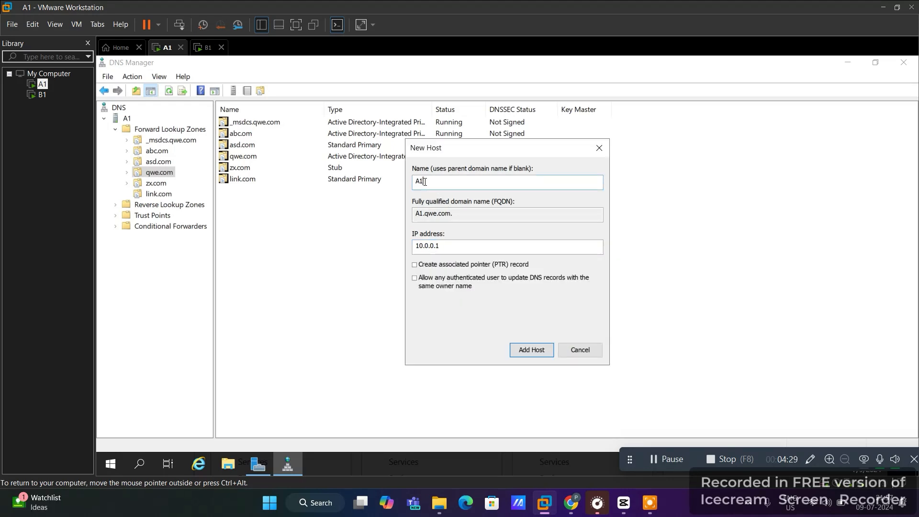
Change the host name to B1 and add the B1 record at 10.0.0.1
{"action": "key", "text": "BackSpace"}
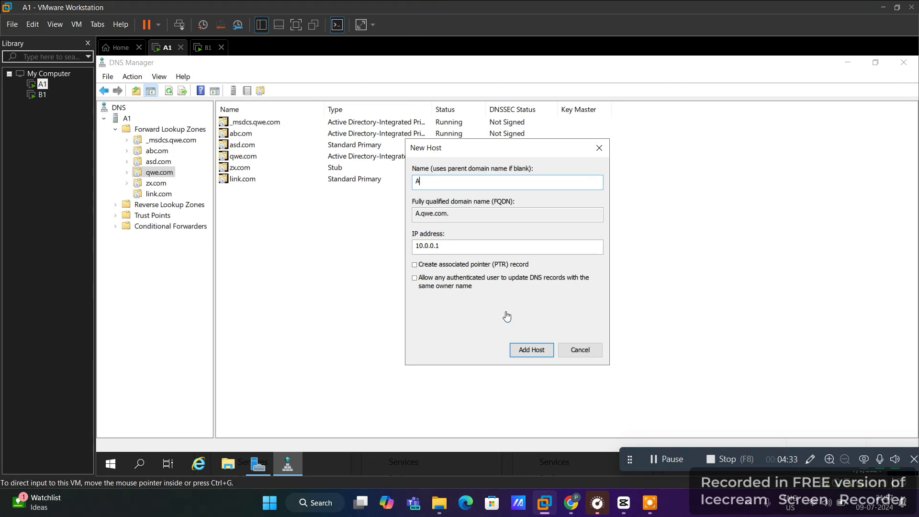
{"action": "key", "text": "BackSpace"}
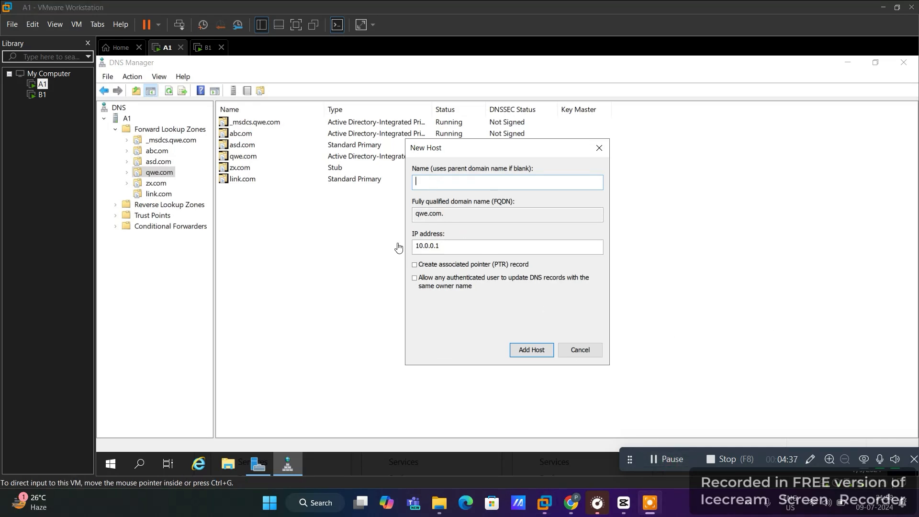
{"action": "left_click", "coordinate": [432, 185]}
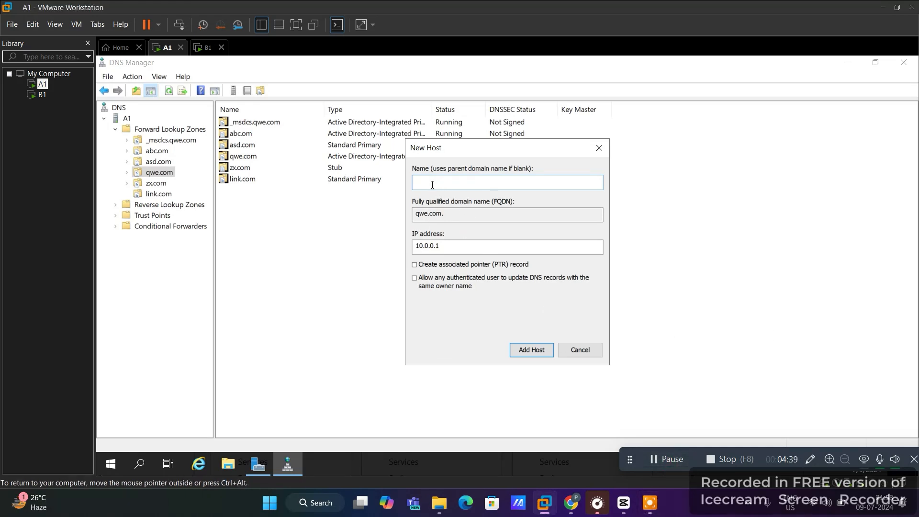
{"action": "type", "text": "B1"}
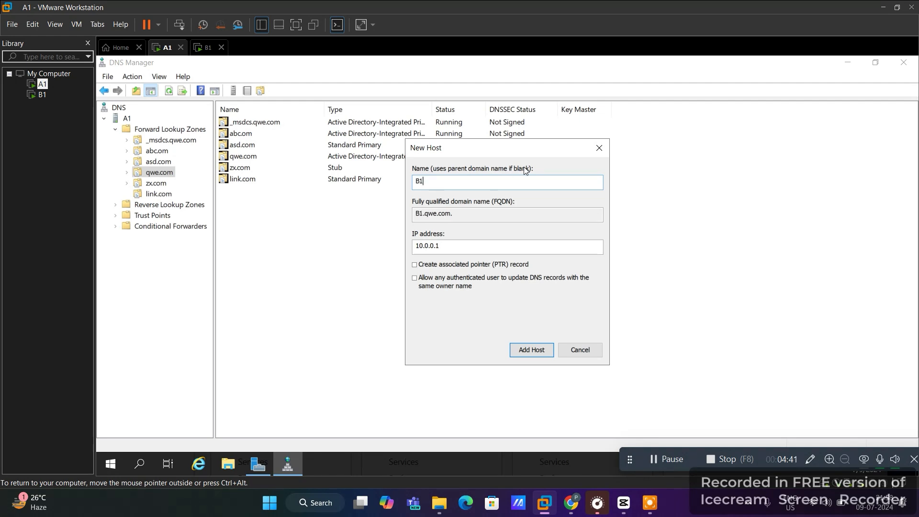
{"action": "left_click", "coordinate": [531, 349]}
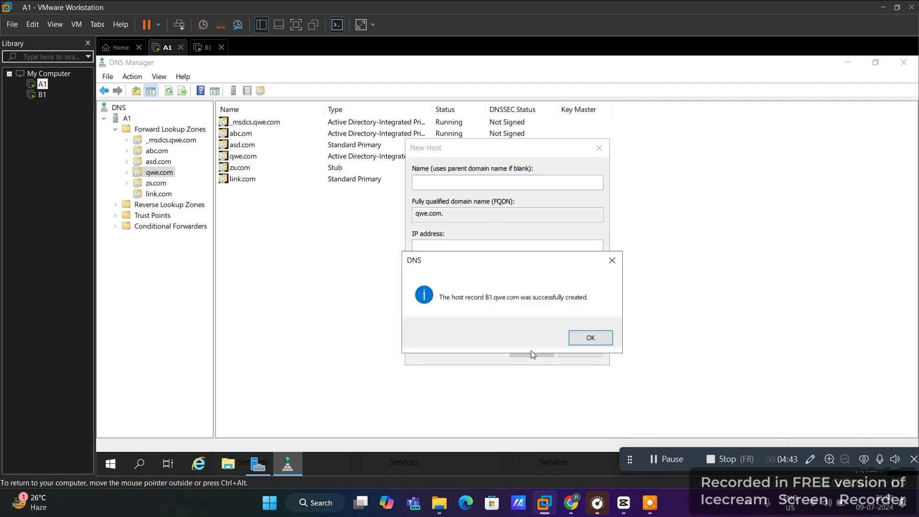
{"action": "left_click", "coordinate": [585, 339]}
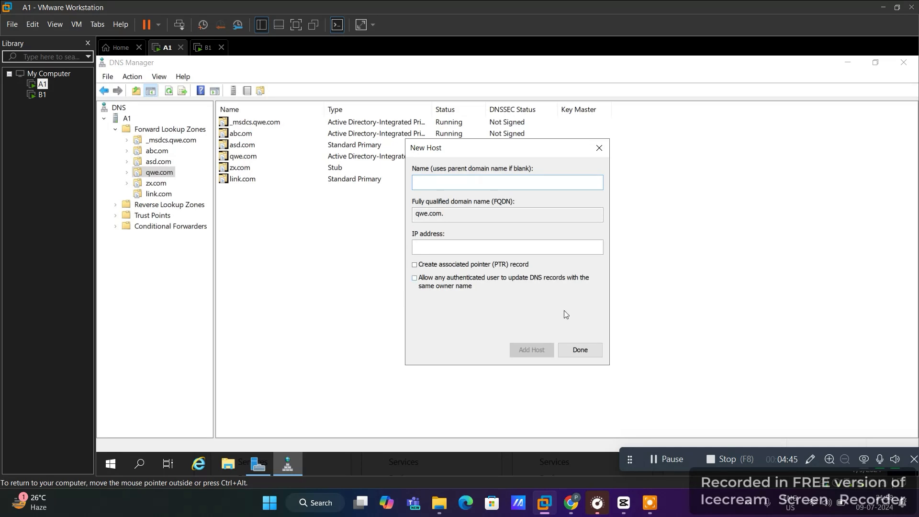
{"action": "left_click", "coordinate": [577, 350]}
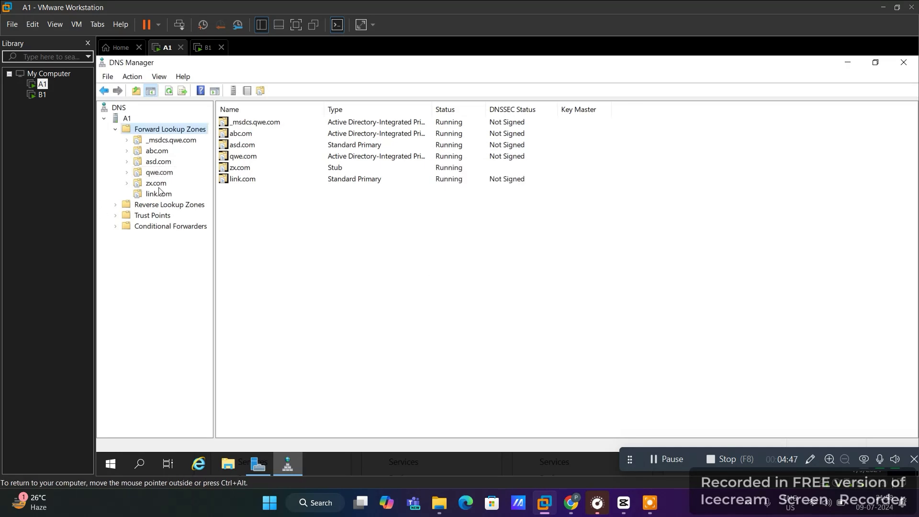
Show qwe.com's records and start a new alias record named www in qwe.com
{"action": "left_click", "coordinate": [127, 172]}
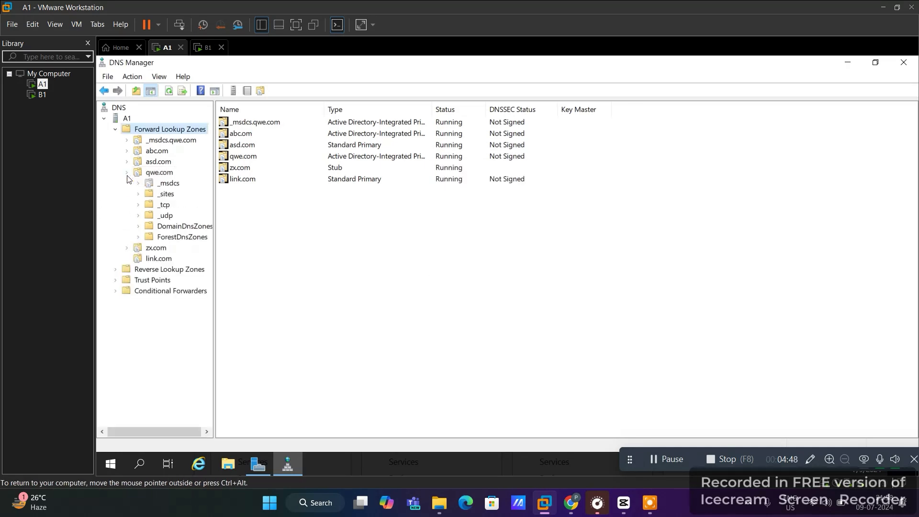
{"action": "left_click", "coordinate": [158, 173]}
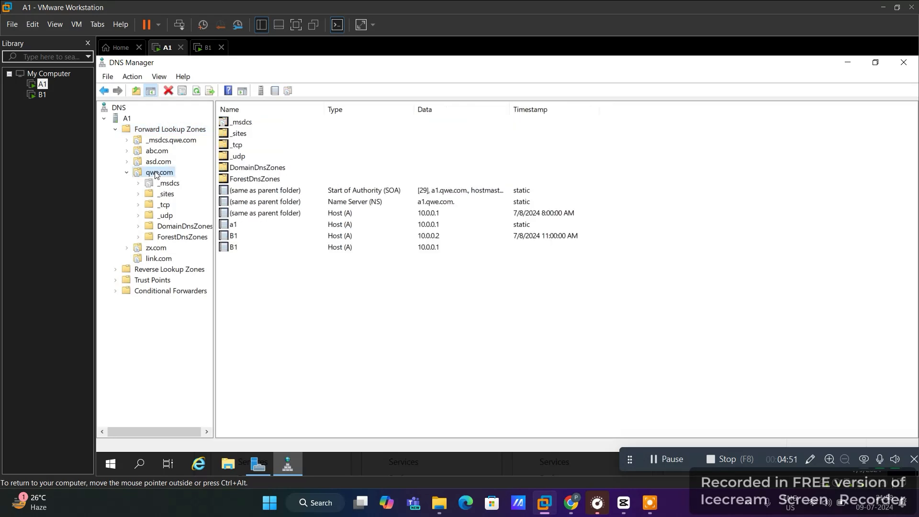
{"action": "left_click", "coordinate": [242, 248]}
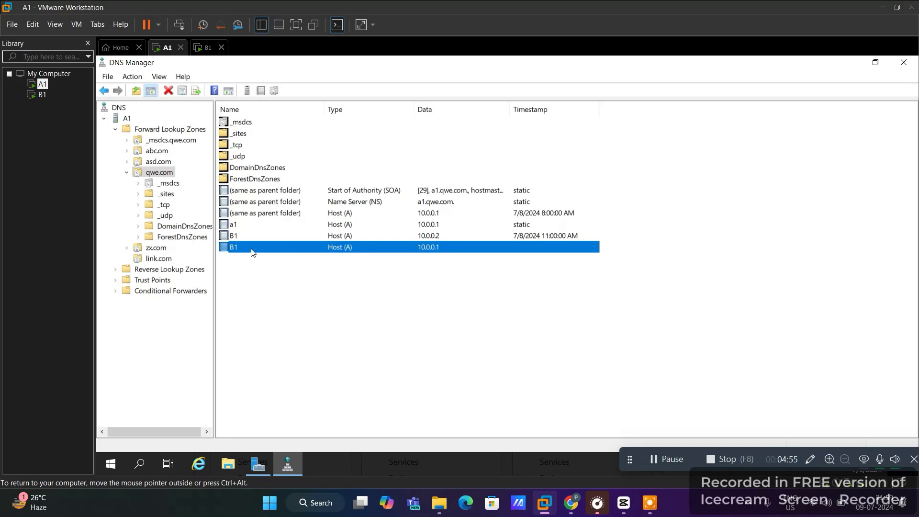
{"action": "right_click", "coordinate": [150, 175]}
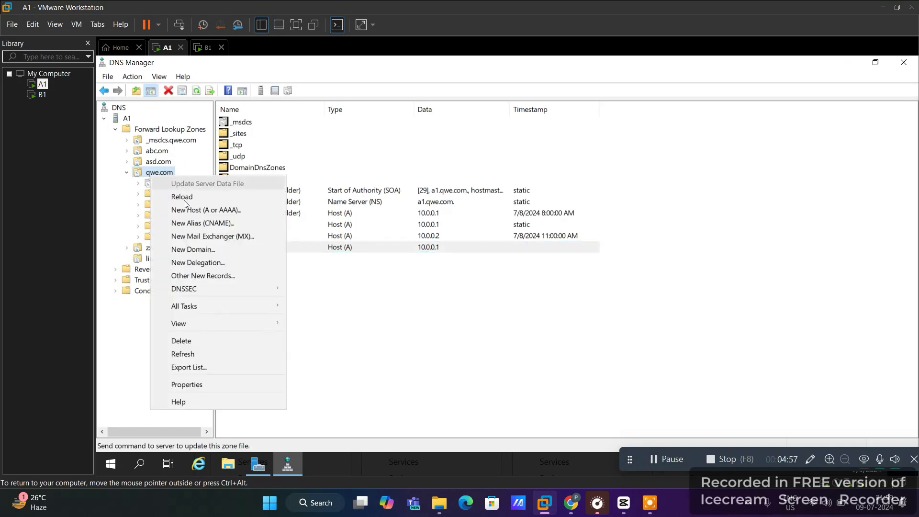
{"action": "left_click", "coordinate": [189, 220]}
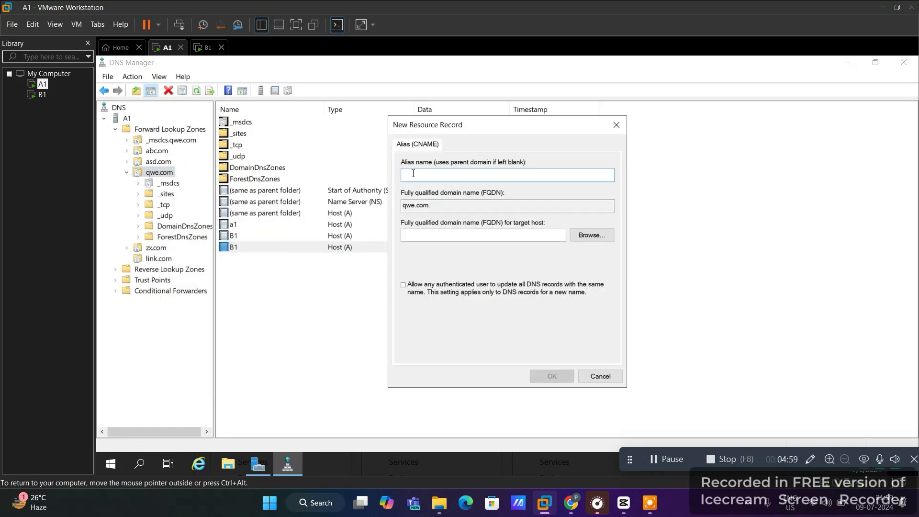
{"action": "type", "text": "www"}
{"action": "key", "text": "ctrl+alt"}
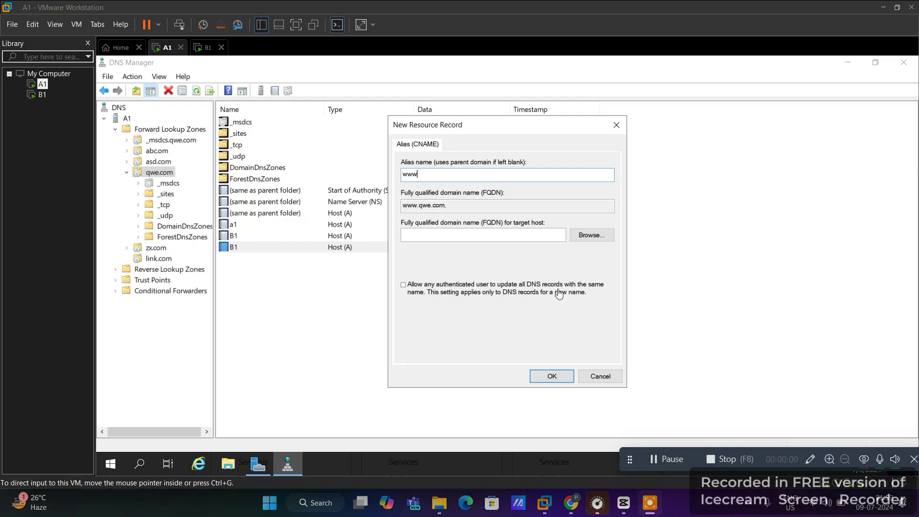
{"action": "left_click", "coordinate": [426, 173]}
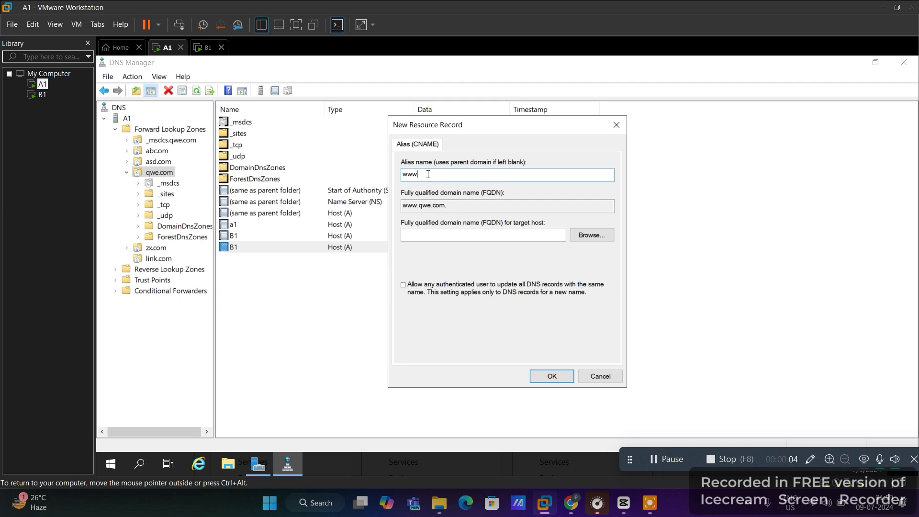
Set B1.qwe.com as the alias target and create the www record
{"action": "left_click", "coordinate": [592, 235]}
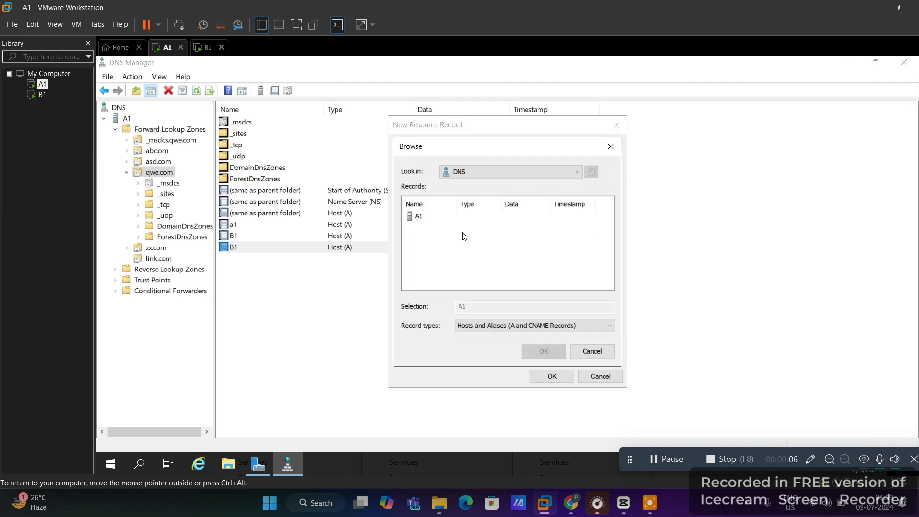
{"action": "double_click", "coordinate": [417, 218]}
{"action": "double_click", "coordinate": [417, 218]}
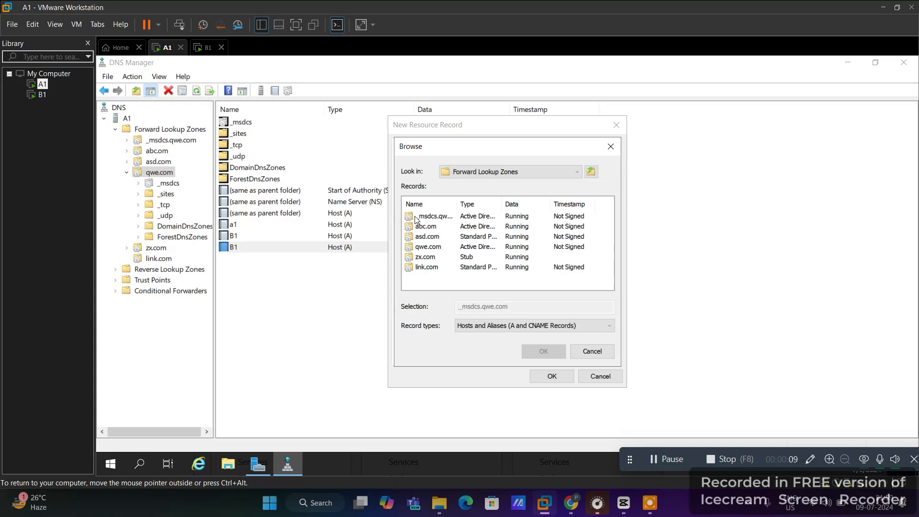
{"action": "left_click", "coordinate": [421, 247]}
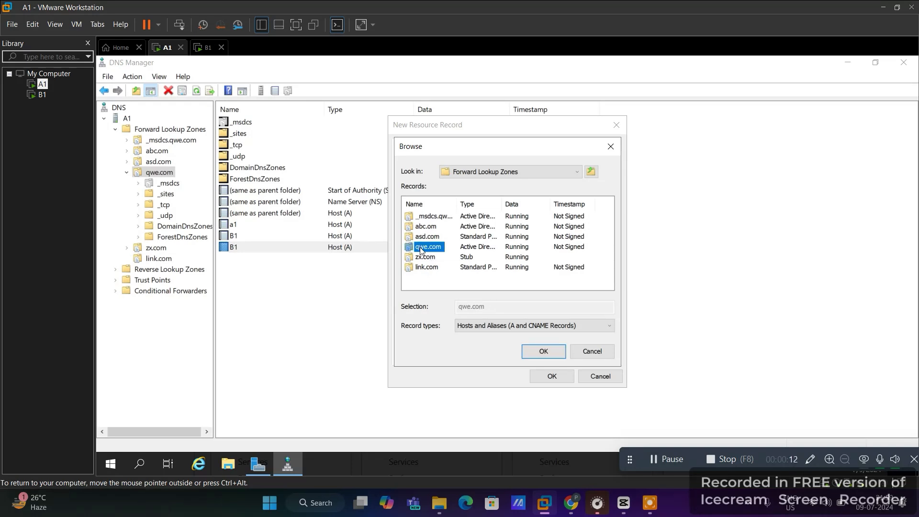
{"action": "double_click", "coordinate": [421, 247]}
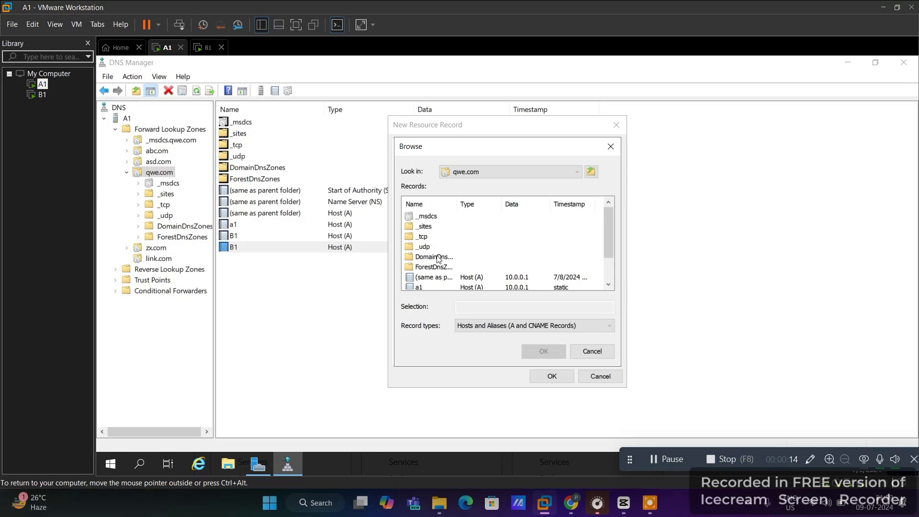
{"action": "scroll", "coordinate": [448, 247], "scroll_direction": "down", "scroll_amount": 1}
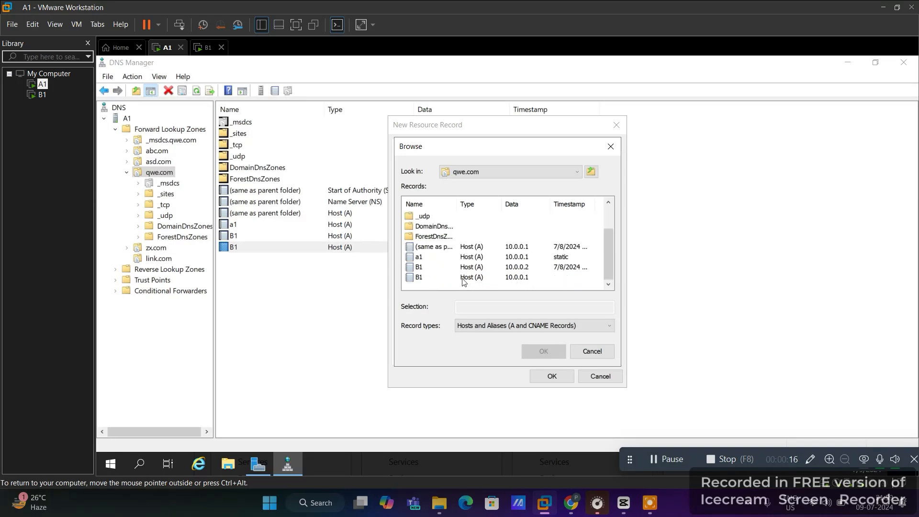
{"action": "left_click", "coordinate": [417, 278]}
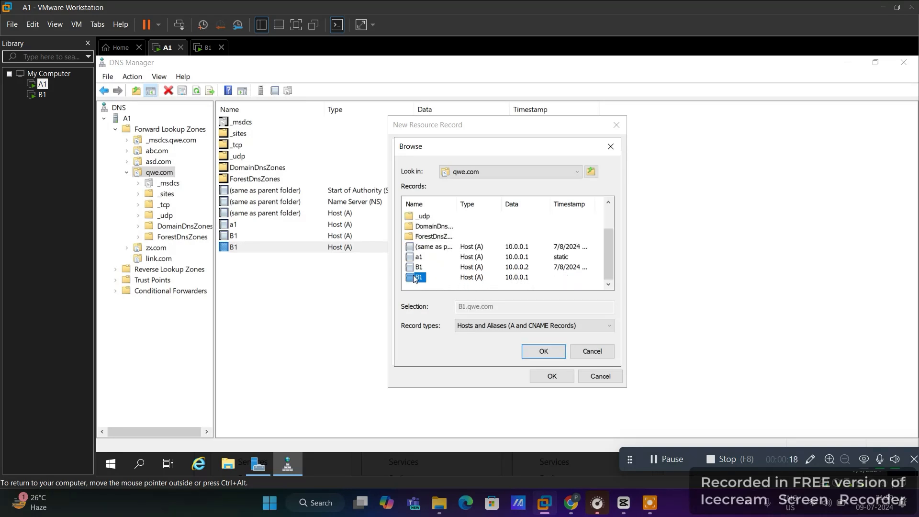
{"action": "left_click", "coordinate": [544, 352]}
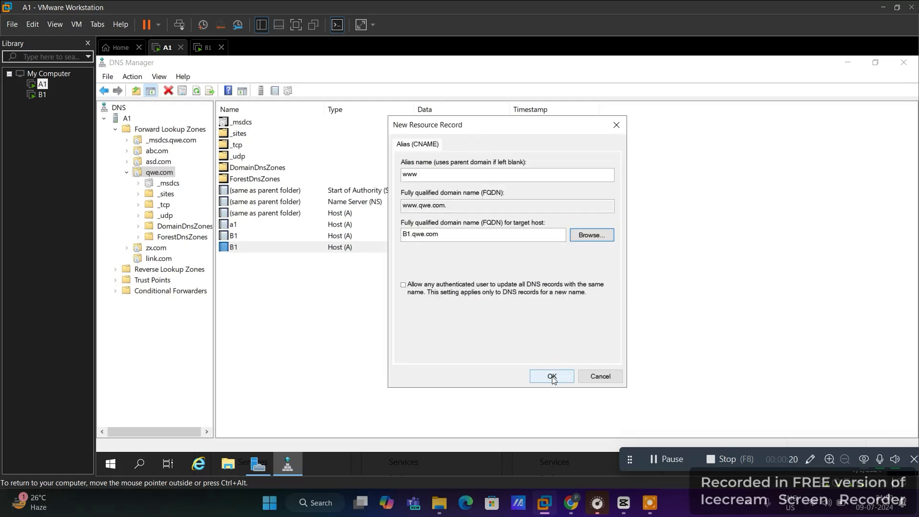
{"action": "left_click", "coordinate": [551, 376]}
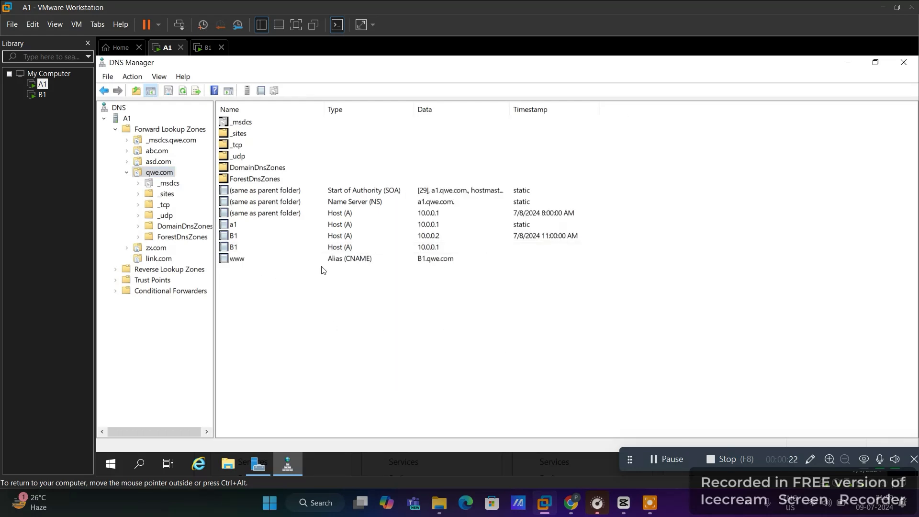
{"action": "left_click", "coordinate": [345, 263]}
Minimize DNS Manager and Server Manager, then run ping qwe.com in a Command Prompt
{"action": "left_click", "coordinate": [453, 302]}
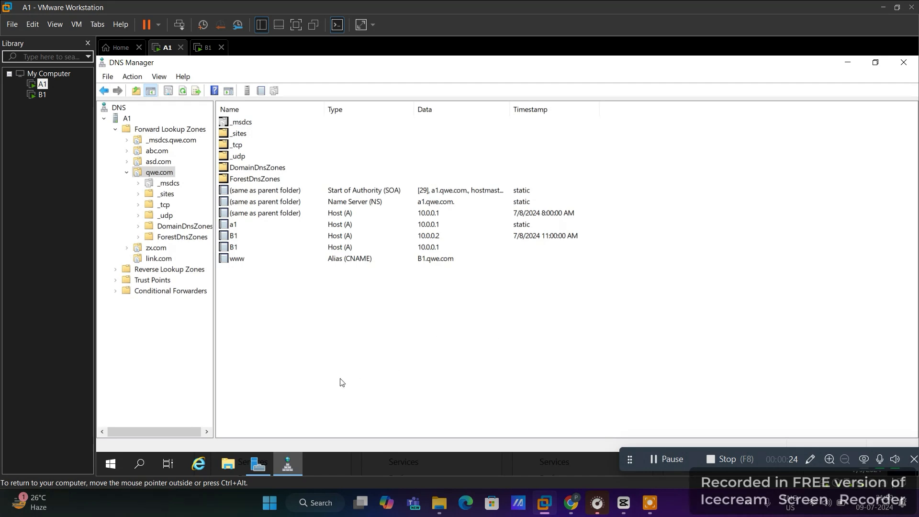
{"action": "left_click", "coordinate": [846, 65]}
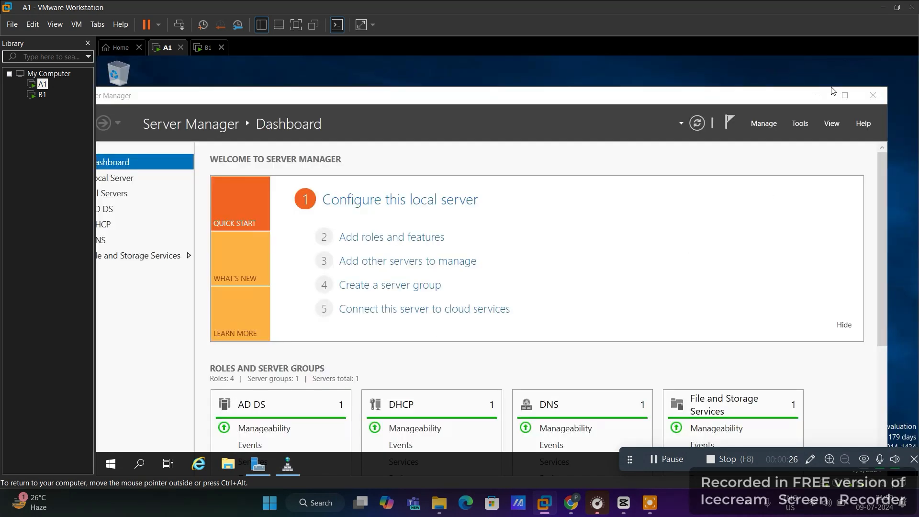
{"action": "left_click", "coordinate": [822, 94]}
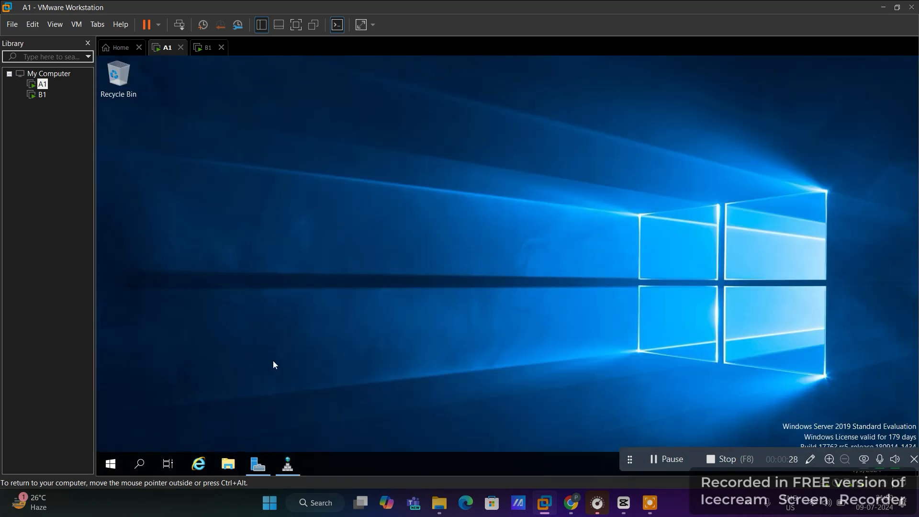
{"action": "key", "text": "super+r"}
{"action": "key", "text": "Return"}
{"action": "type", "text": "pi"}
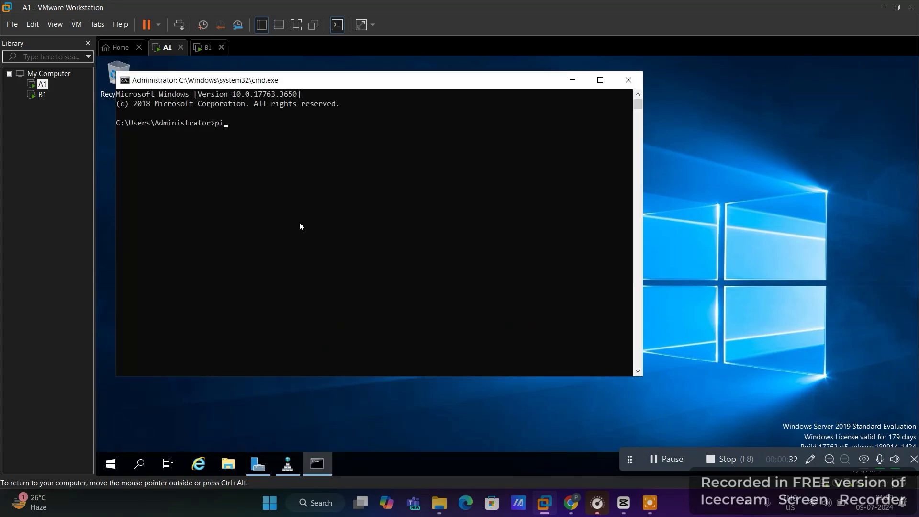
{"action": "type", "text": "ng qwe.com"}
{"action": "key", "text": "Return"}
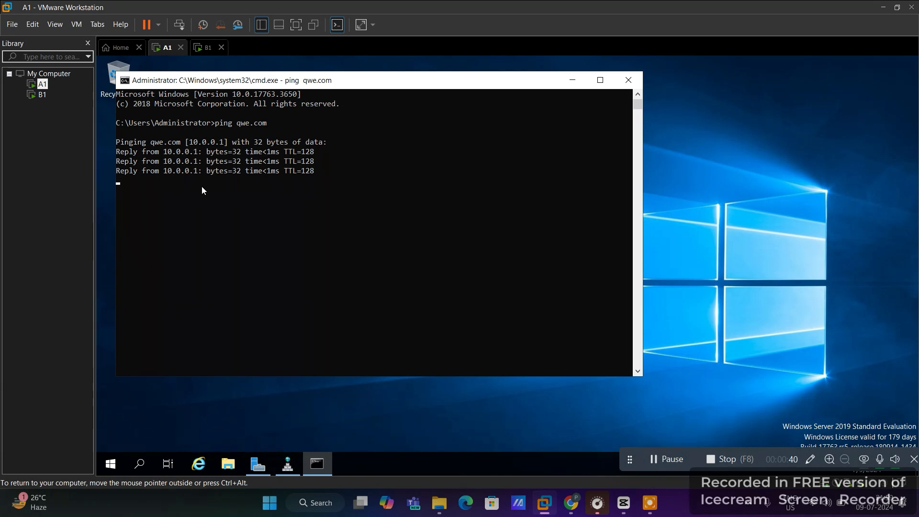
Highlight the ping results: qwe.com at 10.0.0.1, four replies received, 0% loss
{"action": "left_click_drag", "start_coordinate": [317, 232], "coordinate": [121, 138]}
{"action": "left_click", "coordinate": [230, 182]}
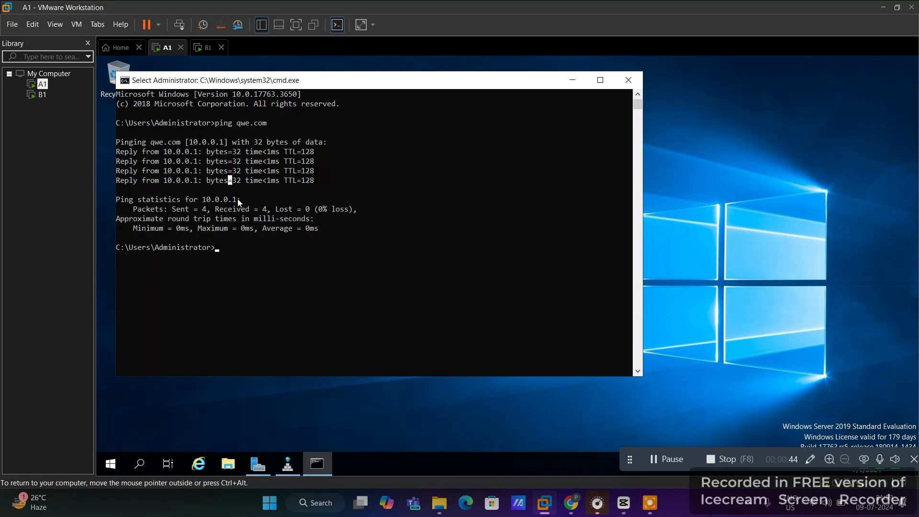
{"action": "left_click_drag", "start_coordinate": [149, 142], "coordinate": [222, 143]}
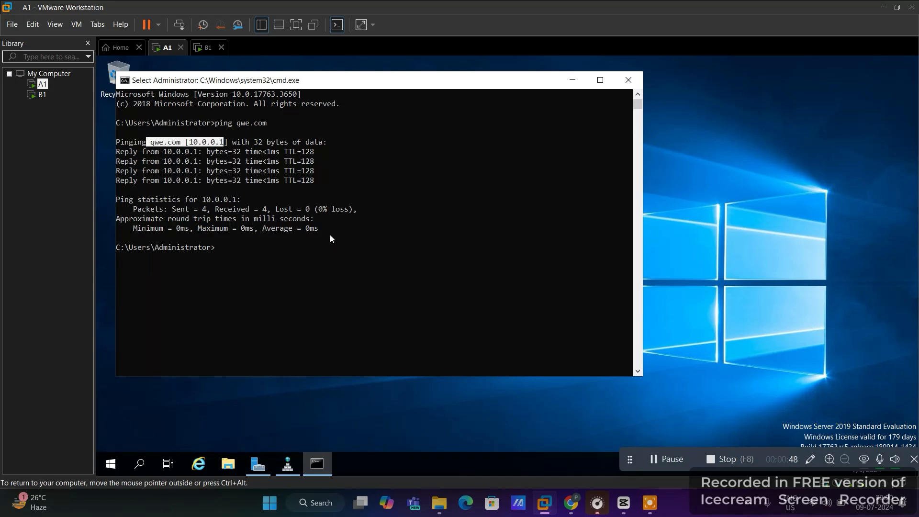
{"action": "left_click_drag", "start_coordinate": [330, 235], "coordinate": [117, 143]}
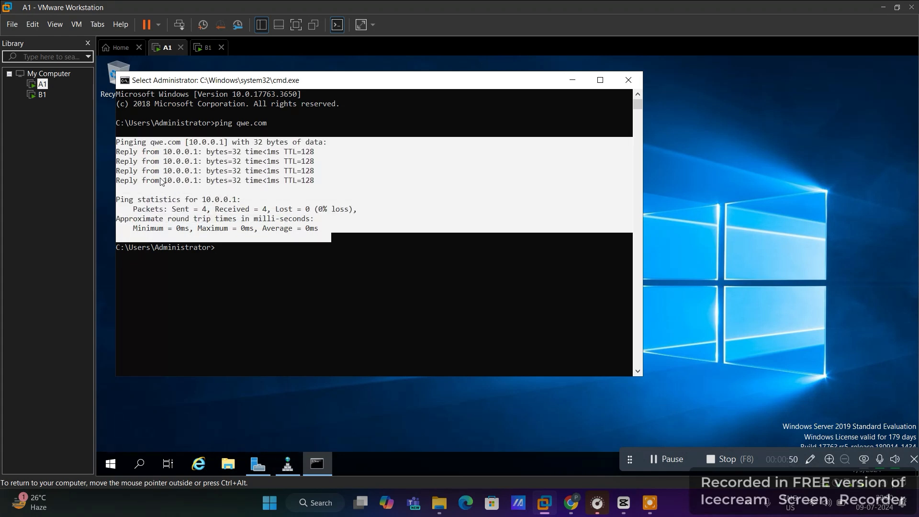
{"action": "left_click", "coordinate": [192, 210]}
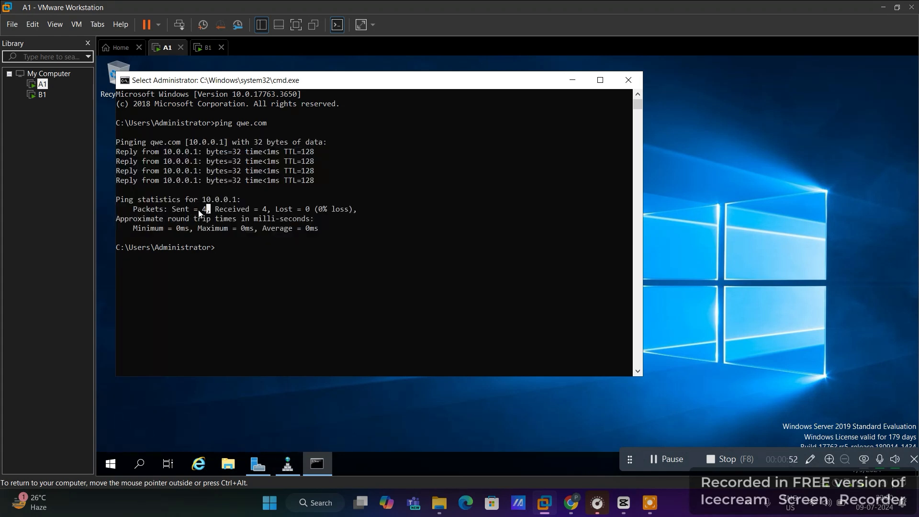
{"action": "left_click_drag", "start_coordinate": [206, 209], "coordinate": [353, 209]}
{"action": "left_click", "coordinate": [260, 218]}
{"action": "left_click", "coordinate": [355, 228]}
Highlight qwe.com once more in the output, then release input from A1
{"action": "left_click", "coordinate": [679, 462]}
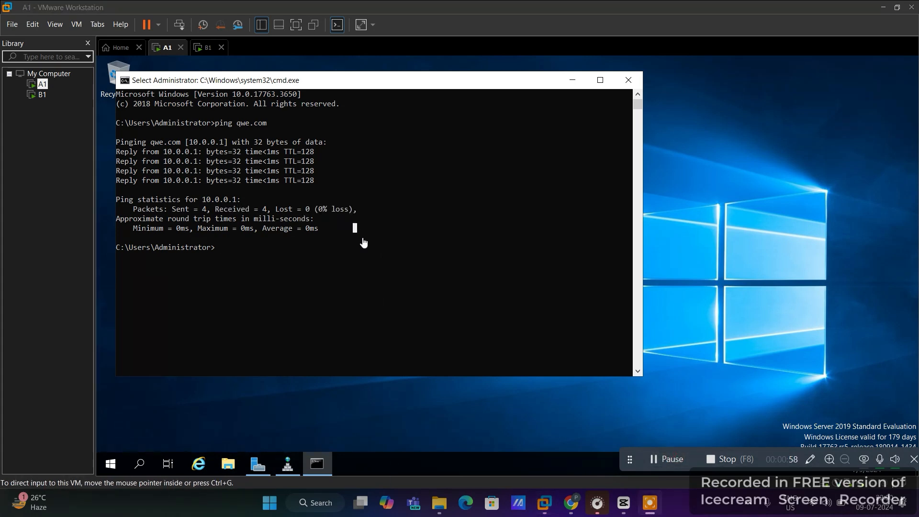
{"action": "left_click", "coordinate": [360, 115]}
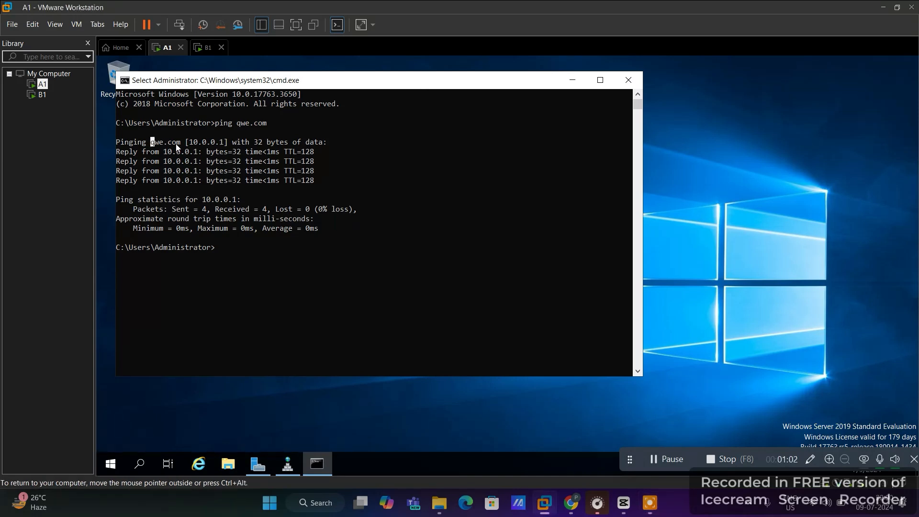
{"action": "left_click_drag", "start_coordinate": [151, 142], "coordinate": [186, 144]}
{"action": "left_click", "coordinate": [243, 199]}
{"action": "key", "text": "ctrl+alt"}
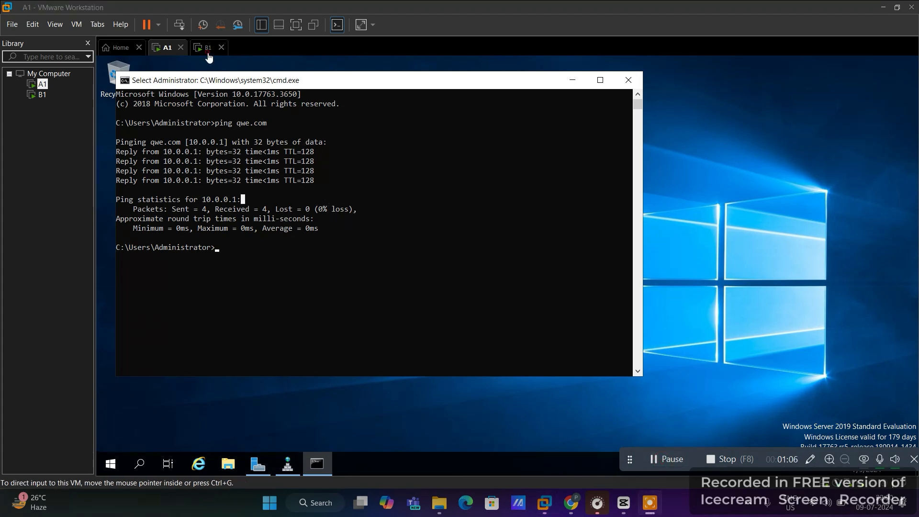
Sign in to B1 as Administrator, close Server Manager, and cancel the Shutdown Event Tracker
{"action": "left_click", "coordinate": [206, 47]}
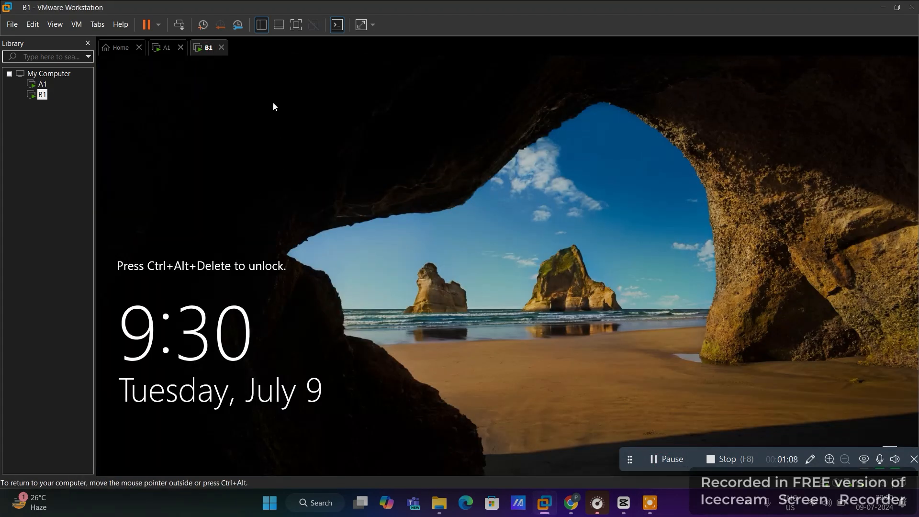
{"action": "left_click", "coordinate": [184, 28]}
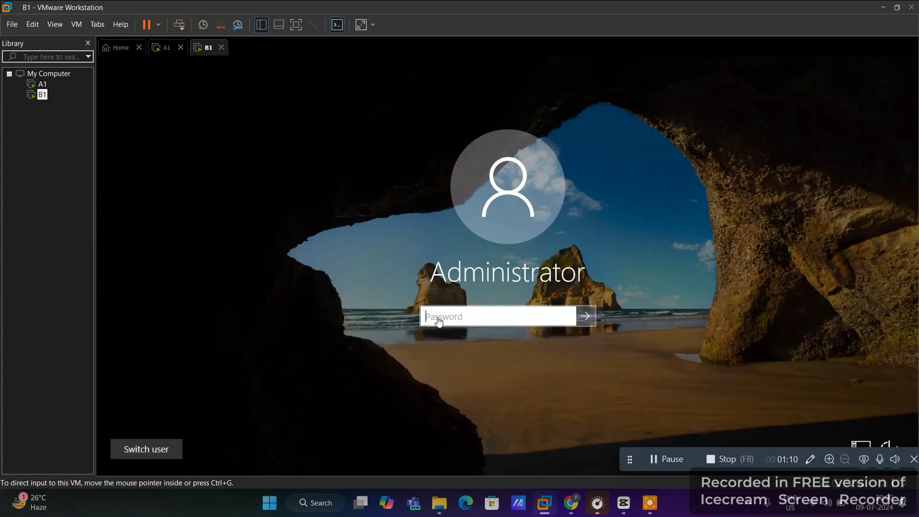
{"action": "type", "text": "Pa"}
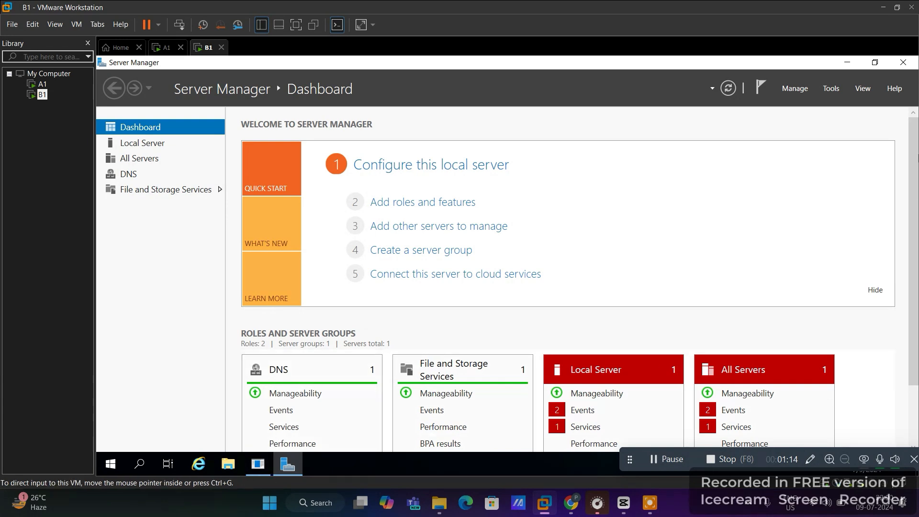
{"action": "left_click", "coordinate": [903, 63]}
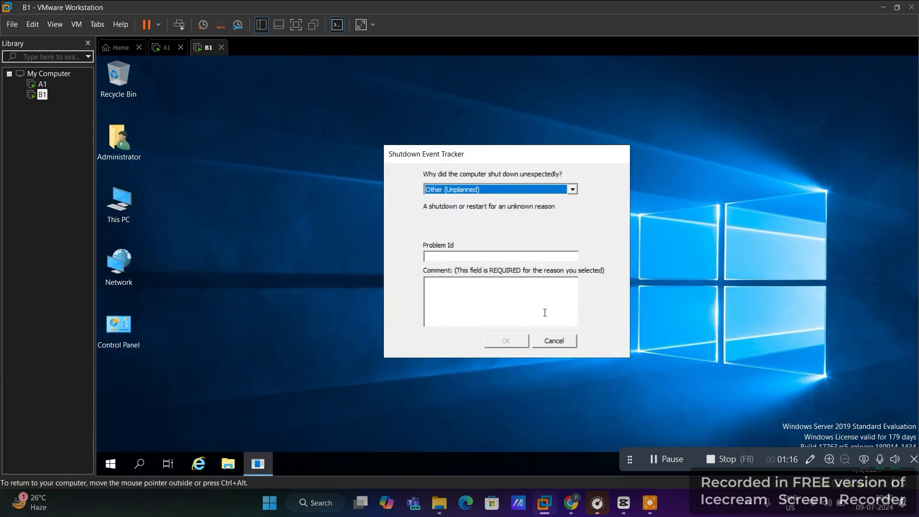
{"action": "left_click", "coordinate": [551, 341]}
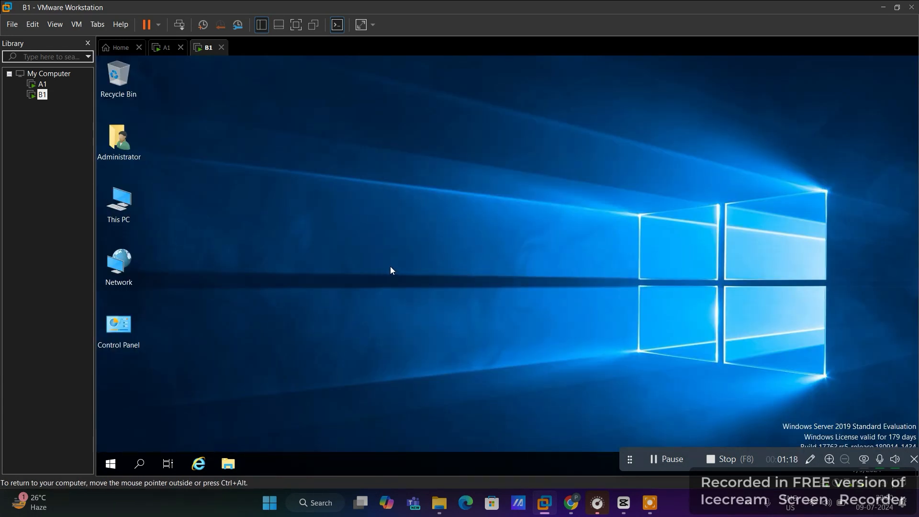
Through ncpa.cpl, set Ethernet0's IPv4 preferred DNS server on B1 to 10.0.0.2 and apply
{"action": "key", "text": "super+r"}
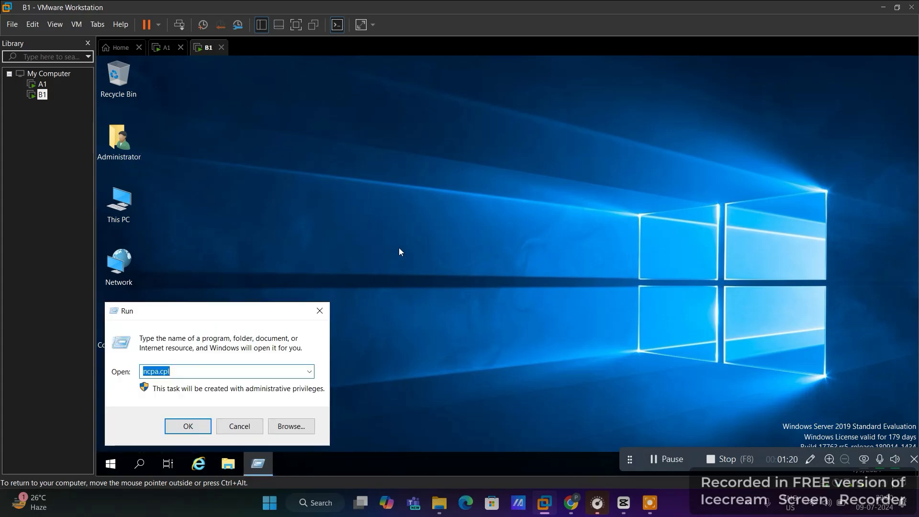
{"action": "key", "text": "Return"}
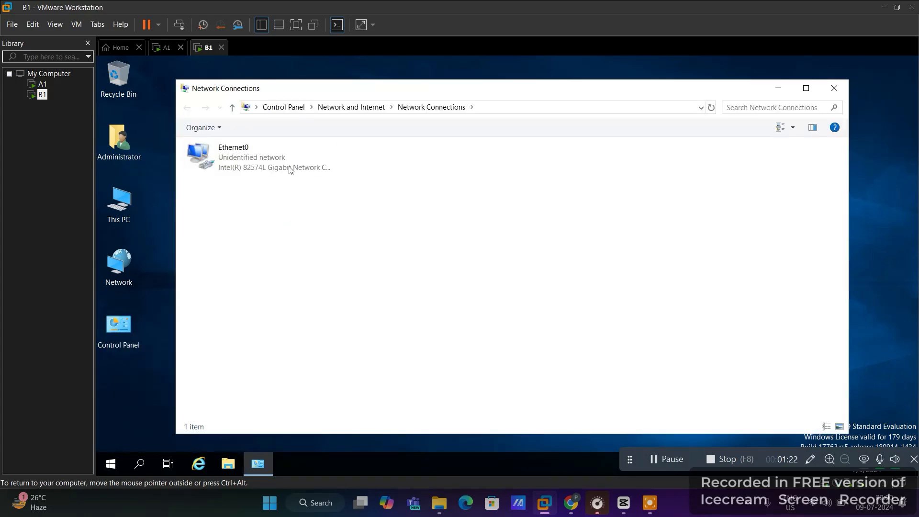
{"action": "double_click", "coordinate": [287, 167]}
{"action": "left_click", "coordinate": [441, 357]}
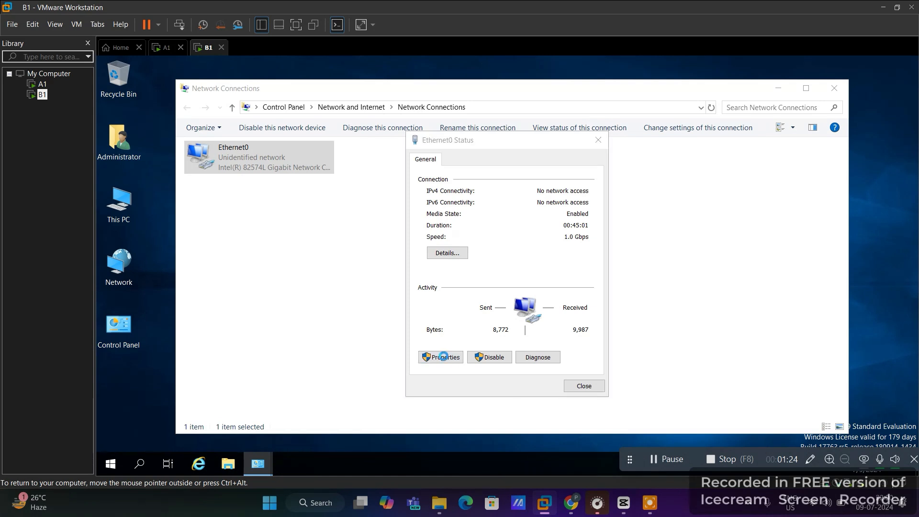
{"action": "double_click", "coordinate": [527, 276]}
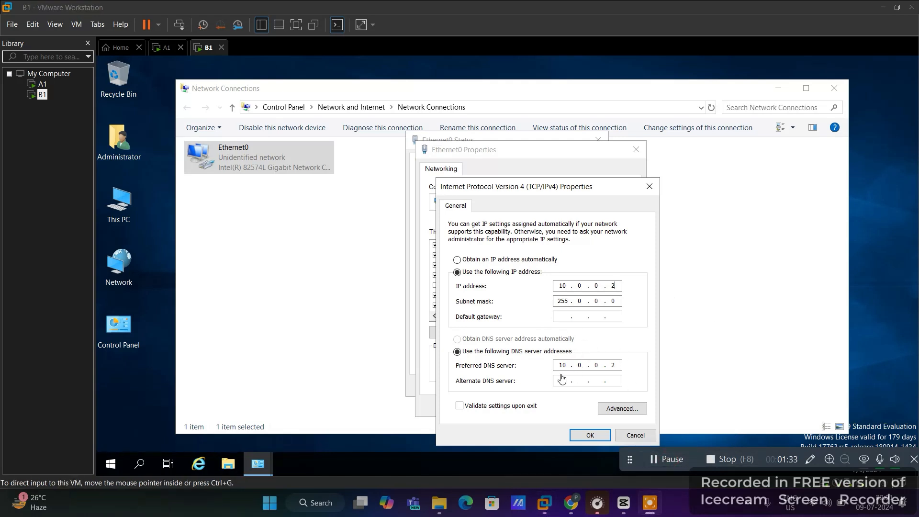
{"action": "left_click", "coordinate": [617, 367]}
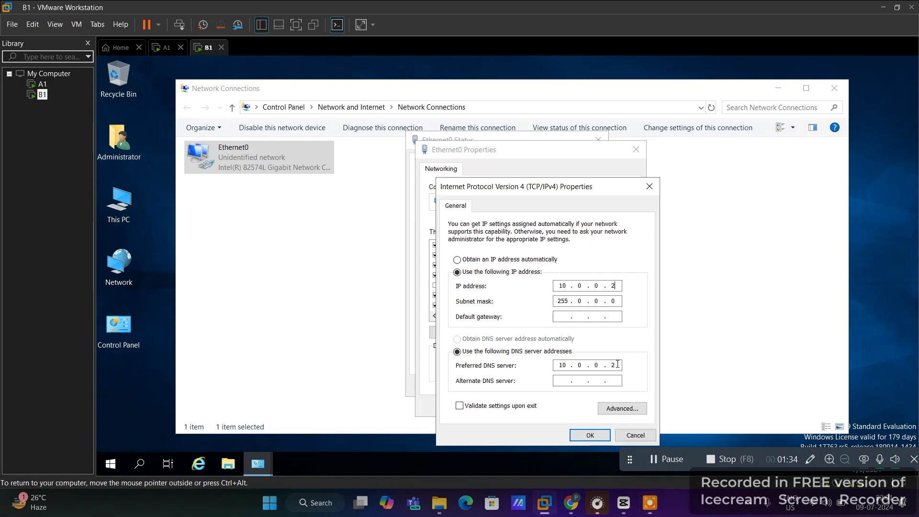
{"action": "double_click", "coordinate": [616, 366]}
{"action": "left_click", "coordinate": [589, 434]}
{"action": "left_click", "coordinate": [572, 406]}
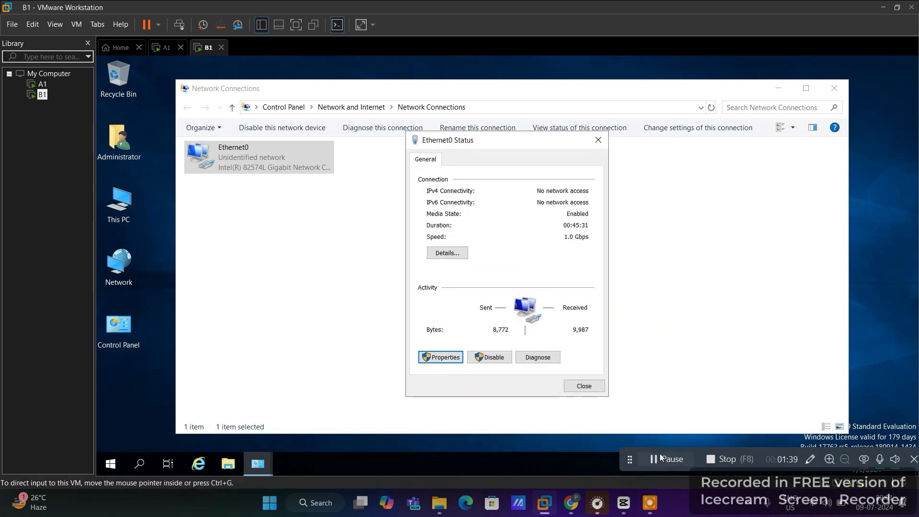
Close the Ethernet0 Status dialog, show the desktop, and bring up the Run box
{"action": "left_click", "coordinate": [583, 386]}
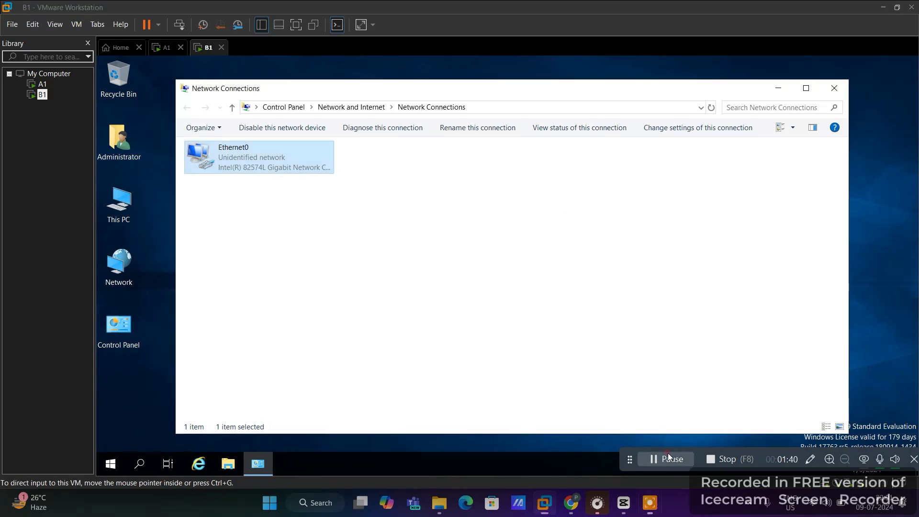
{"action": "key", "text": "super+d"}
{"action": "key", "text": "super+r"}
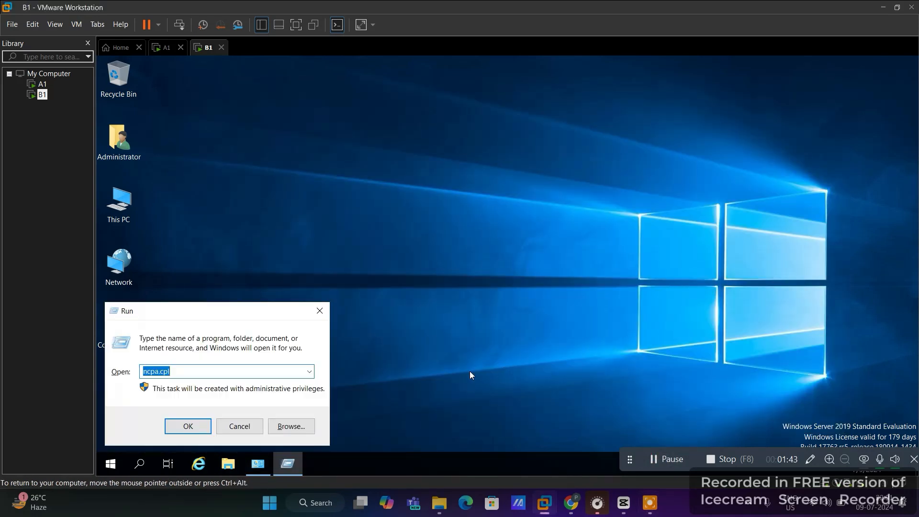
Run cmd and ping qwe.com, highlighting the resulting 'could not find host qwe.com' error
{"action": "type", "text": "cmd"}
{"action": "key", "text": "Return"}
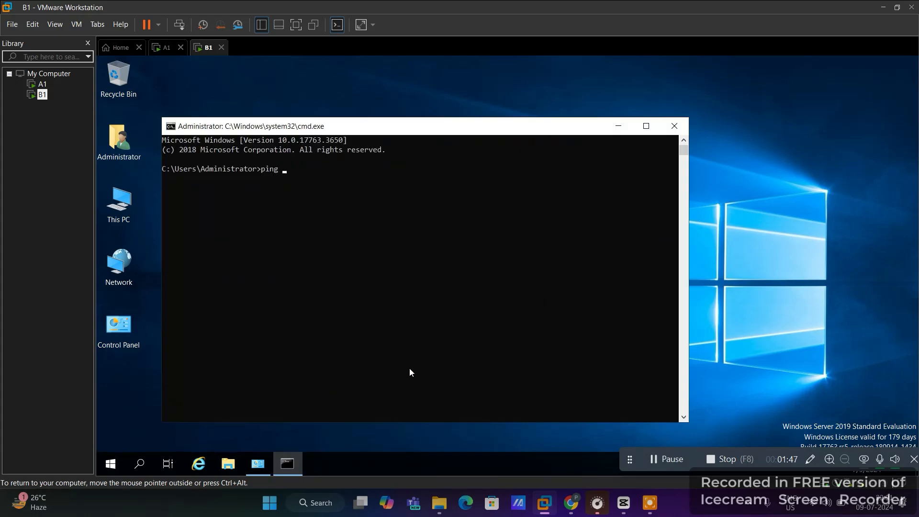
{"action": "type", "text": "ping qwe.com"}
{"action": "key", "text": "Return"}
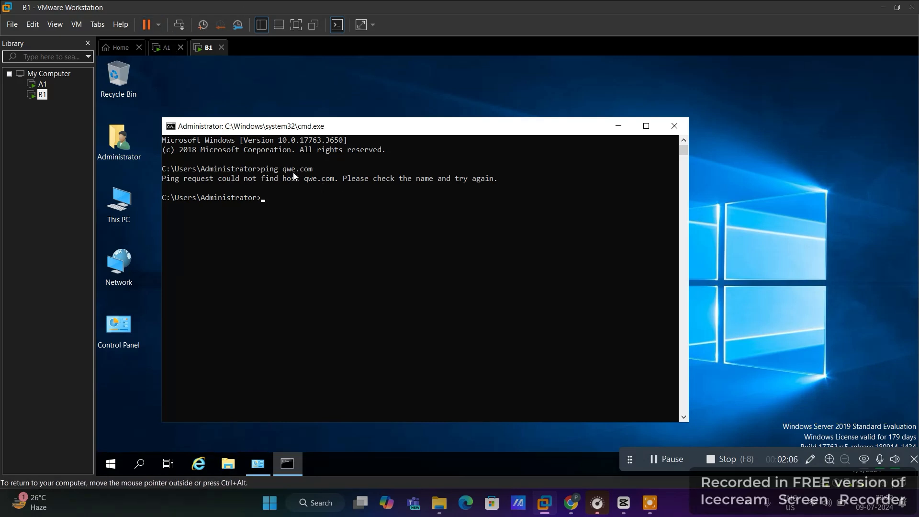
{"action": "left_click_drag", "start_coordinate": [284, 179], "coordinate": [368, 186]}
{"action": "left_click", "coordinate": [487, 206]}
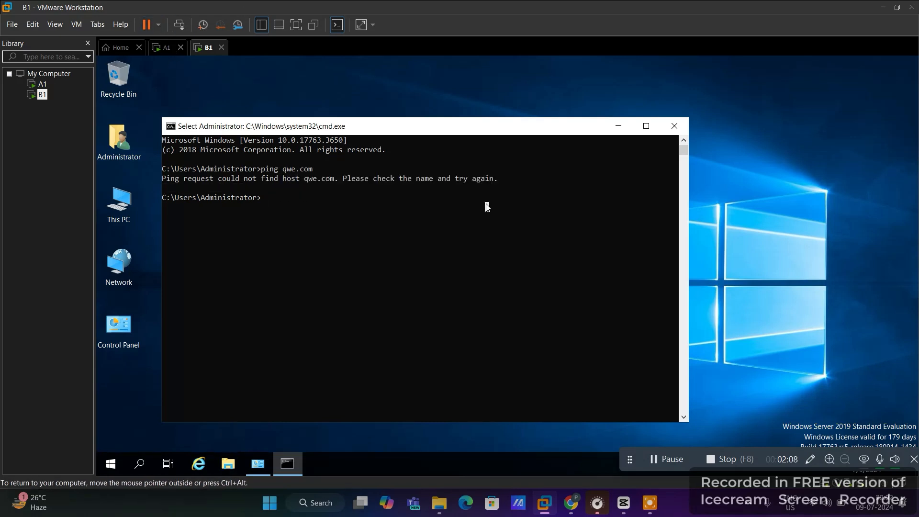
{"action": "left_click", "coordinate": [393, 211]}
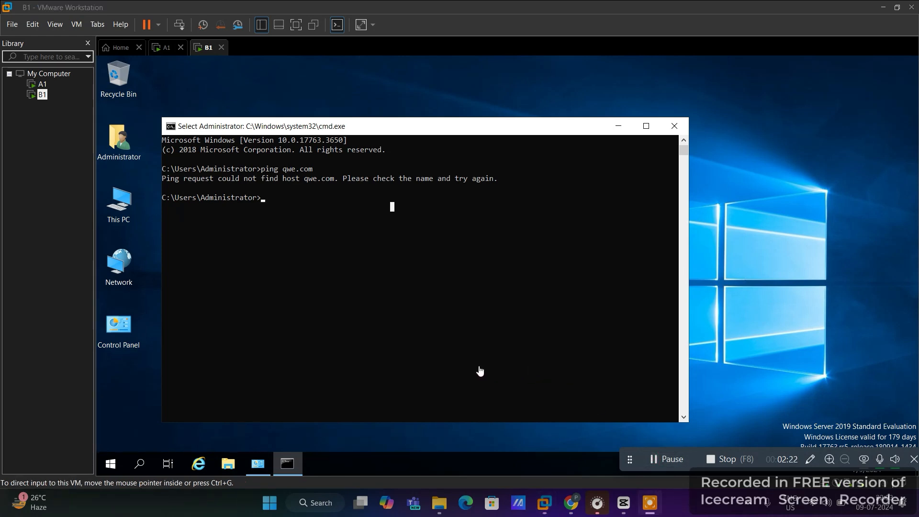
Launch Server Manager, open DNS from Tools, and show B1's empty Conditional Forwarders folder
{"action": "left_click", "coordinate": [114, 462]}
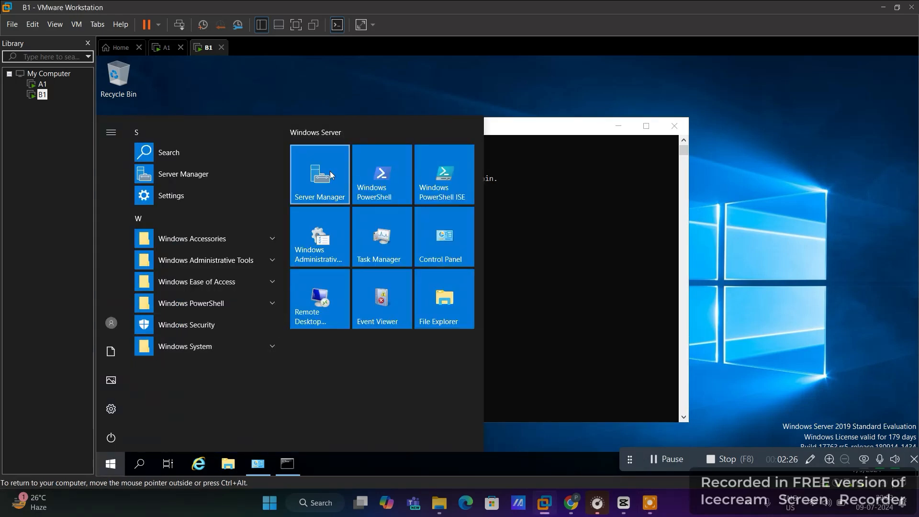
{"action": "left_click", "coordinate": [320, 175]}
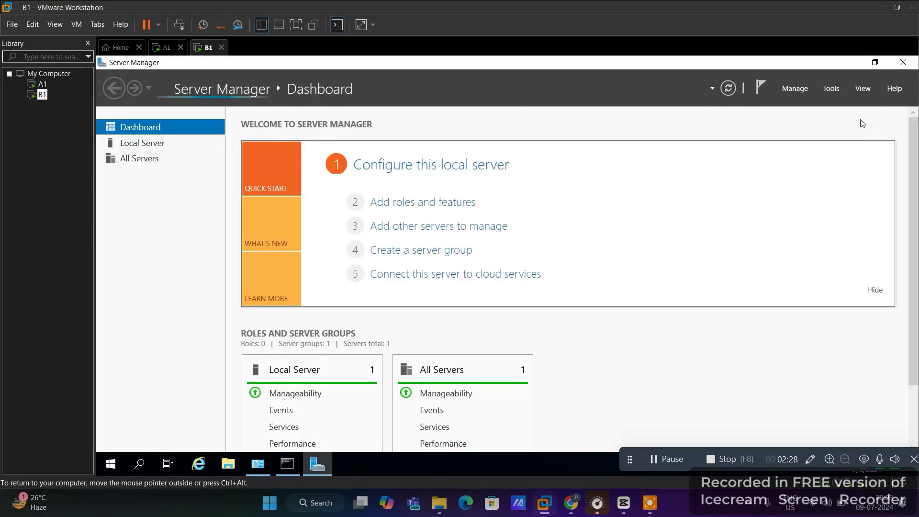
{"action": "left_click", "coordinate": [829, 92]}
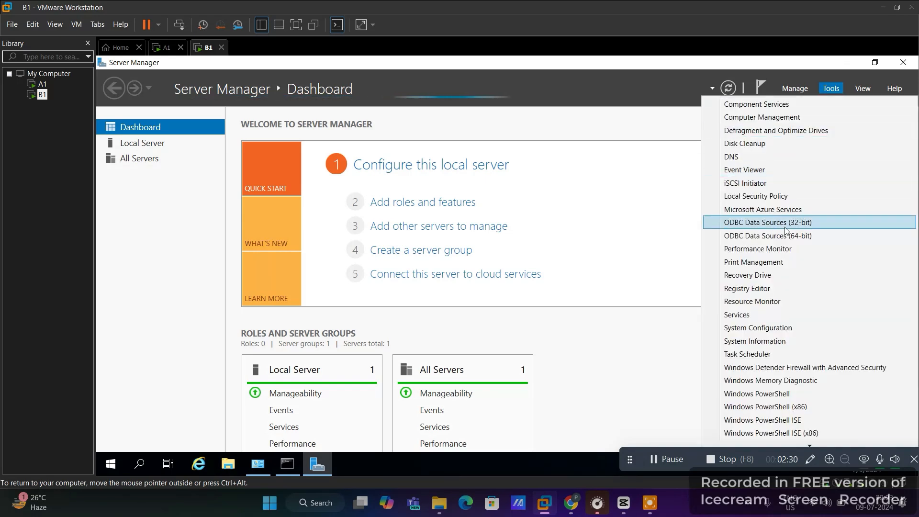
{"action": "left_click", "coordinate": [743, 157]}
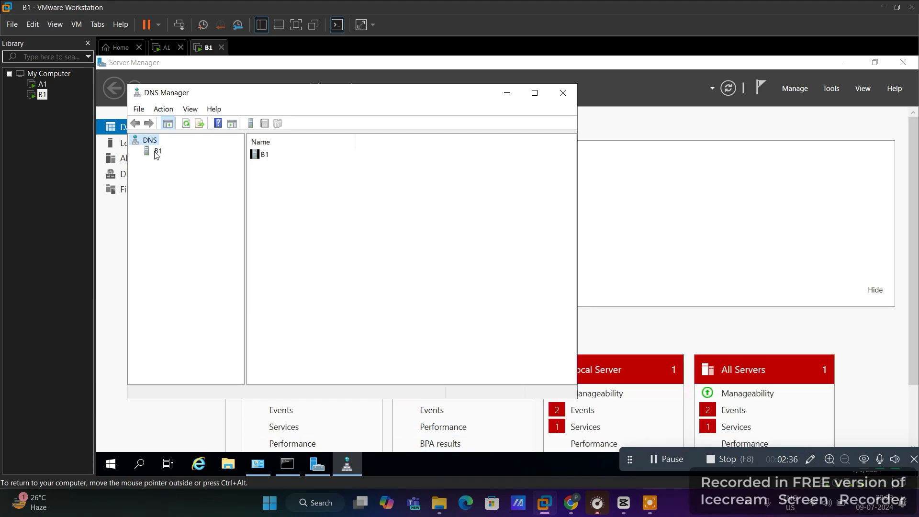
{"action": "left_click", "coordinate": [157, 151]}
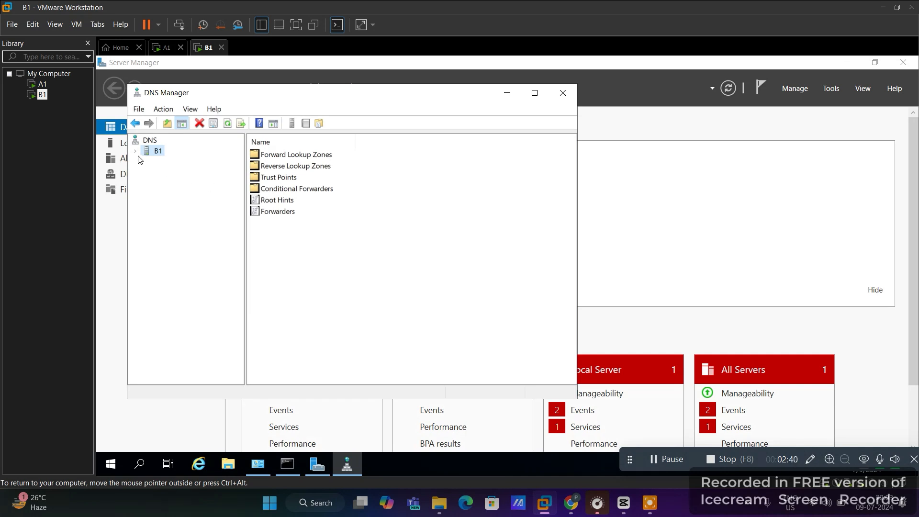
{"action": "left_click", "coordinate": [136, 152]}
{"action": "left_click", "coordinate": [181, 197]}
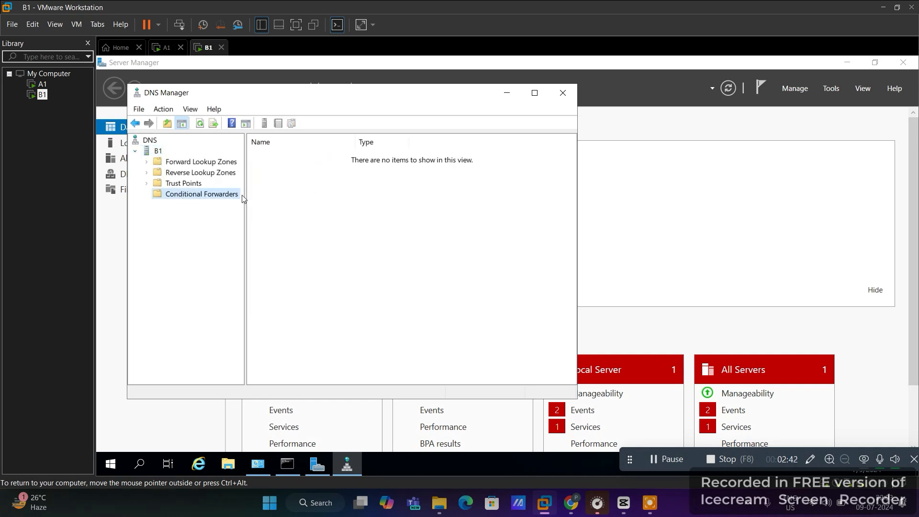
Create a qwe.com conditional forwarder with master server 10.0.0.1 and save it
{"action": "right_click", "coordinate": [205, 198]}
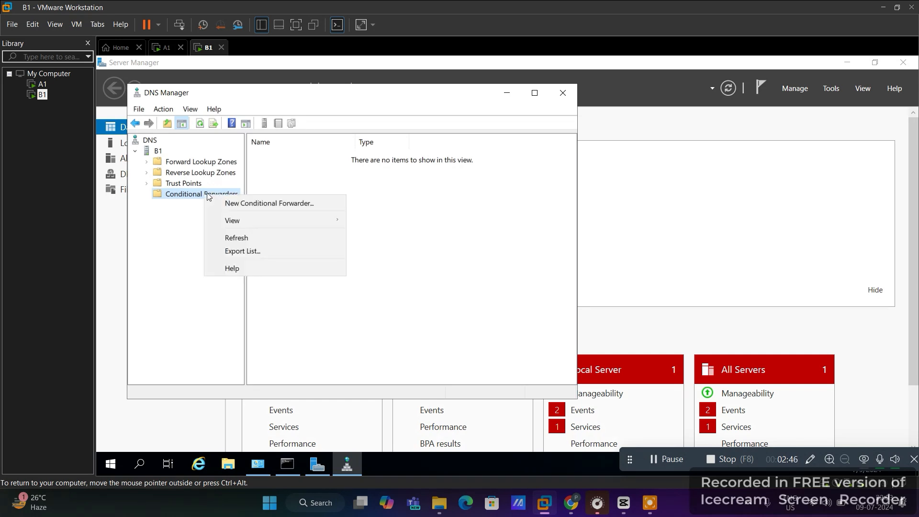
{"action": "left_click", "coordinate": [251, 203]}
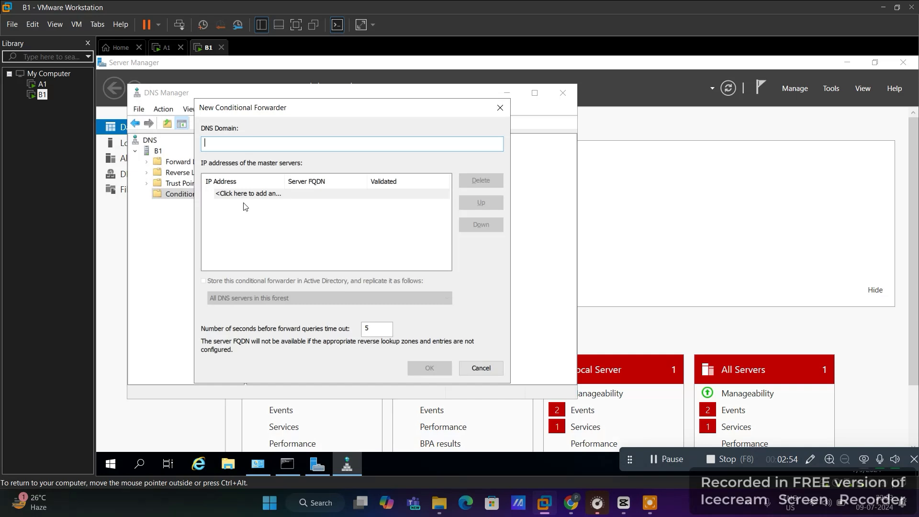
{"action": "type", "text": "qwe.com"}
{"action": "left_click", "coordinate": [242, 192]}
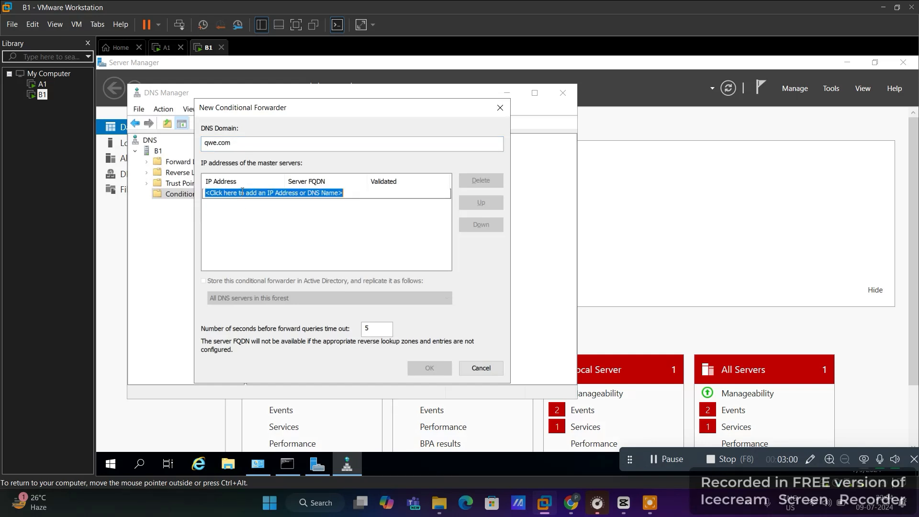
{"action": "type", "text": "10.0."}
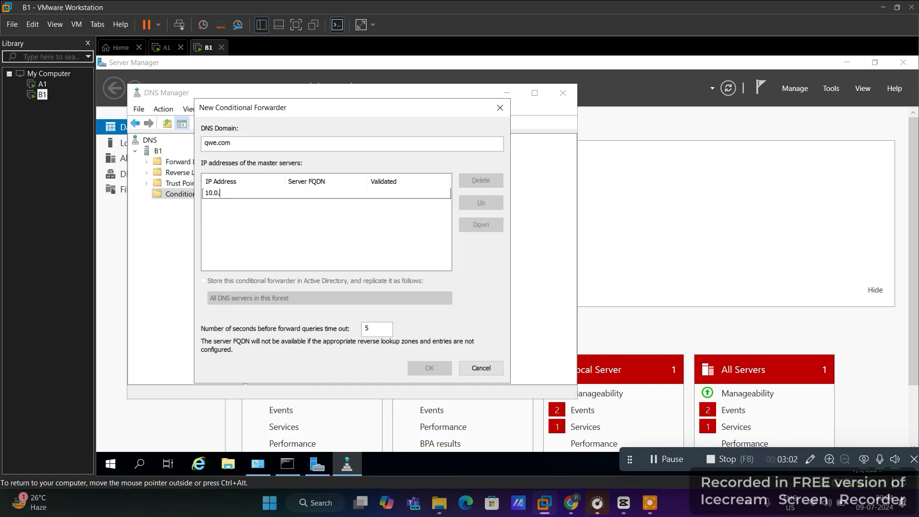
{"action": "type", "text": "0.1"}
{"action": "key", "text": "Return"}
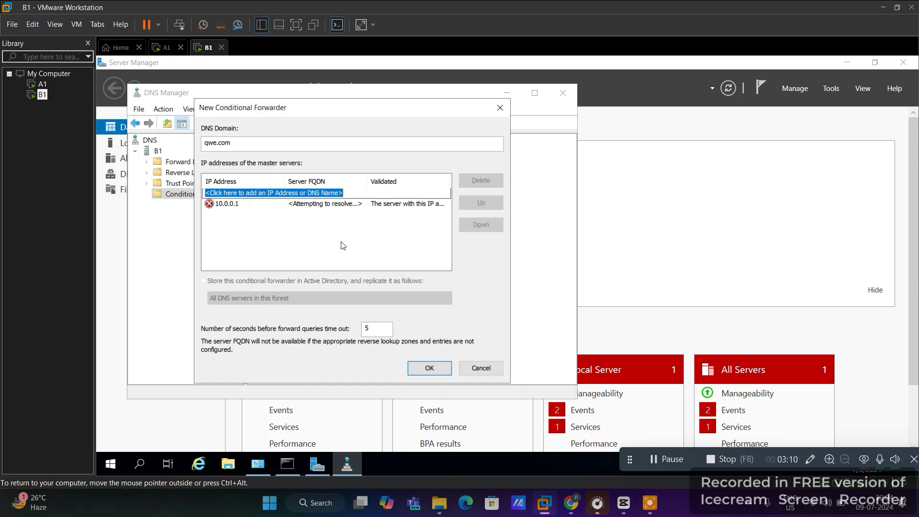
{"action": "left_click", "coordinate": [423, 368]}
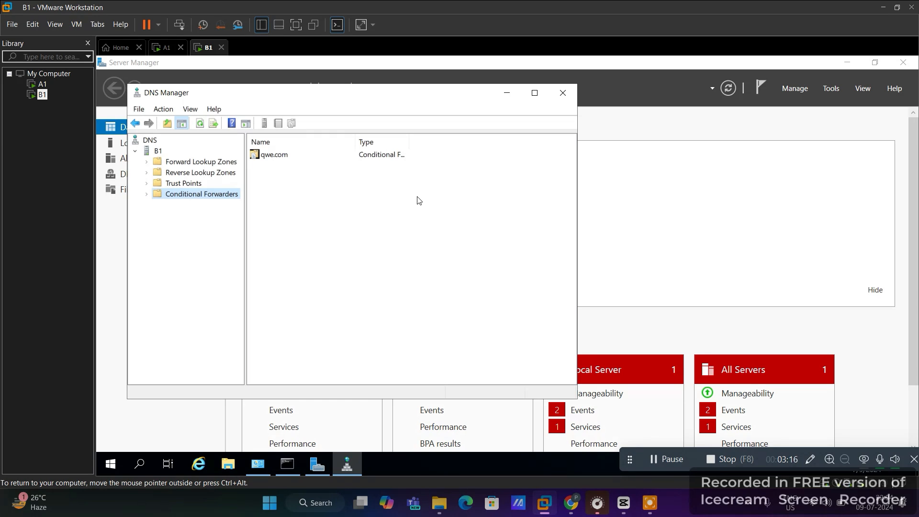
Minimize DNS Manager, close the old command prompt, and ping qwe.com from a new one
{"action": "left_click", "coordinate": [506, 92]}
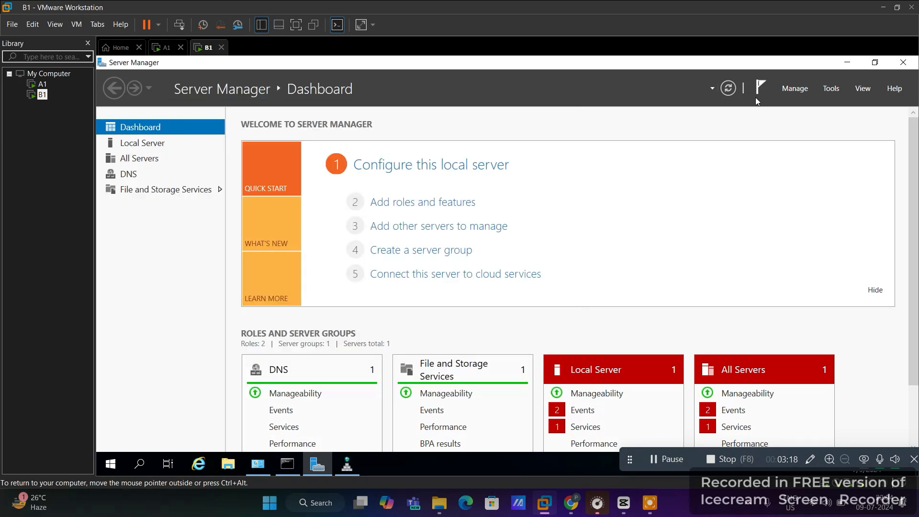
{"action": "left_click", "coordinate": [287, 463]}
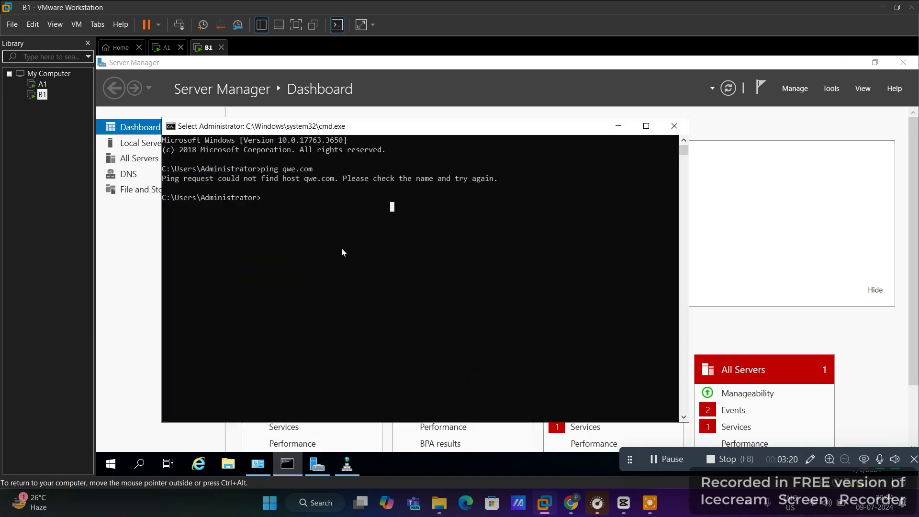
{"action": "left_click", "coordinate": [675, 126]}
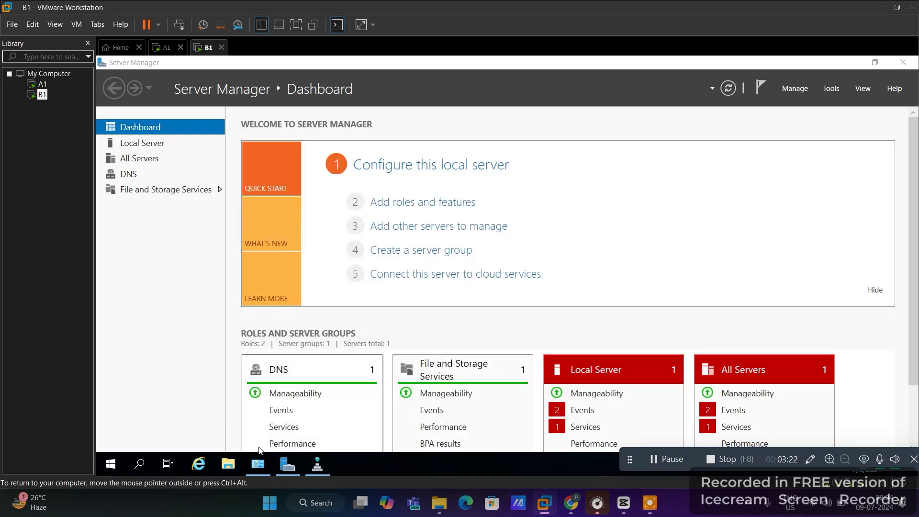
{"action": "key", "text": "super+r"}
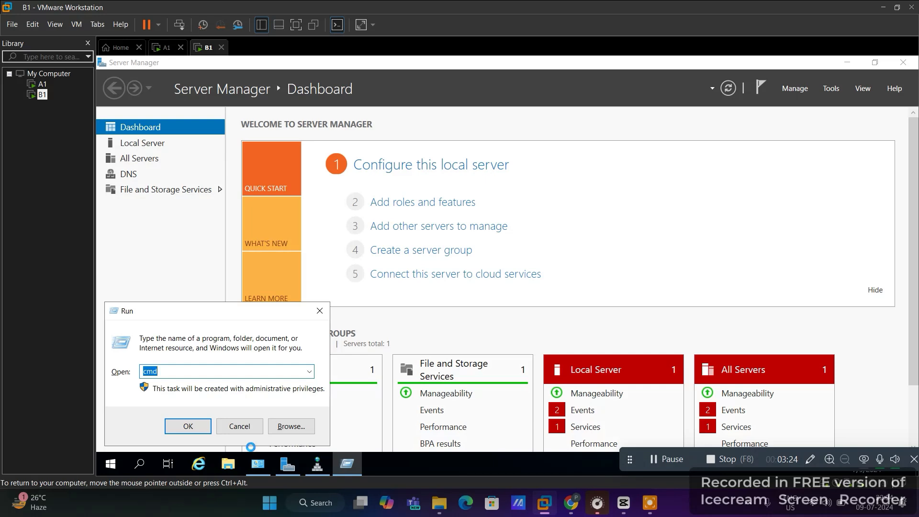
{"action": "key", "text": "Return"}
{"action": "type", "text": "p"}
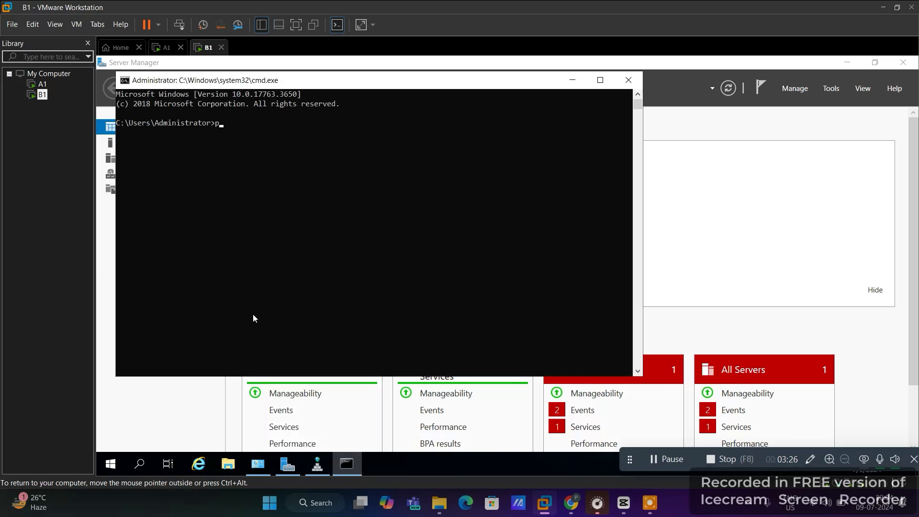
{"action": "type", "text": "ing qwe.com"}
{"action": "key", "text": "Return"}
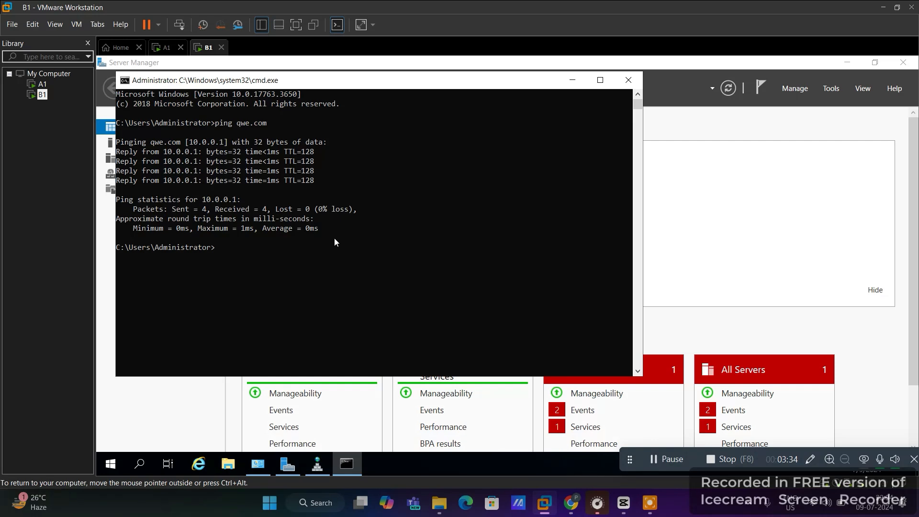
Highlight the ping output showing four replies from 10.0.0.1 with 0% loss
{"action": "left_click_drag", "start_coordinate": [334, 242], "coordinate": [249, 142]}
{"action": "left_click", "coordinate": [260, 201]}
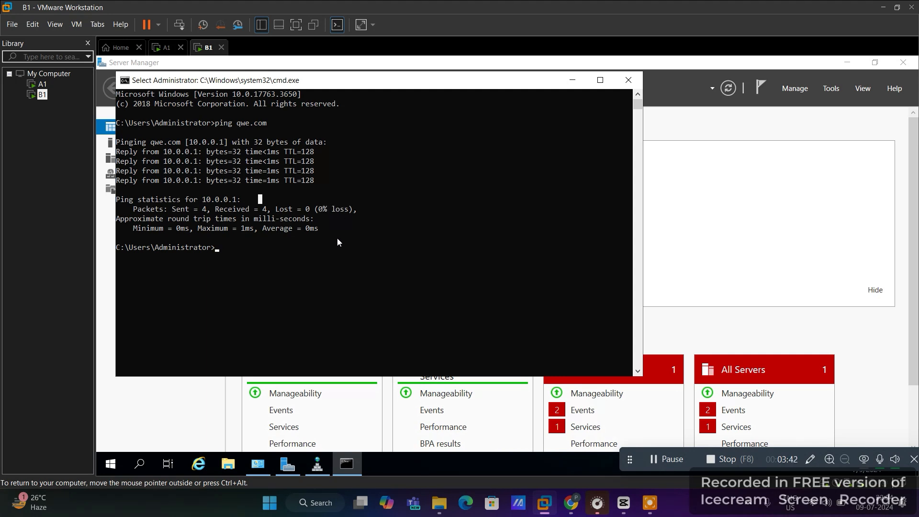
{"action": "left_click_drag", "start_coordinate": [337, 242], "coordinate": [187, 143]}
{"action": "left_click", "coordinate": [187, 142]}
{"action": "left_click_drag", "start_coordinate": [320, 247], "coordinate": [125, 135]}
{"action": "left_click", "coordinate": [150, 142]}
{"action": "left_click_drag", "start_coordinate": [317, 240], "coordinate": [145, 113]}
{"action": "left_click", "coordinate": [195, 142]}
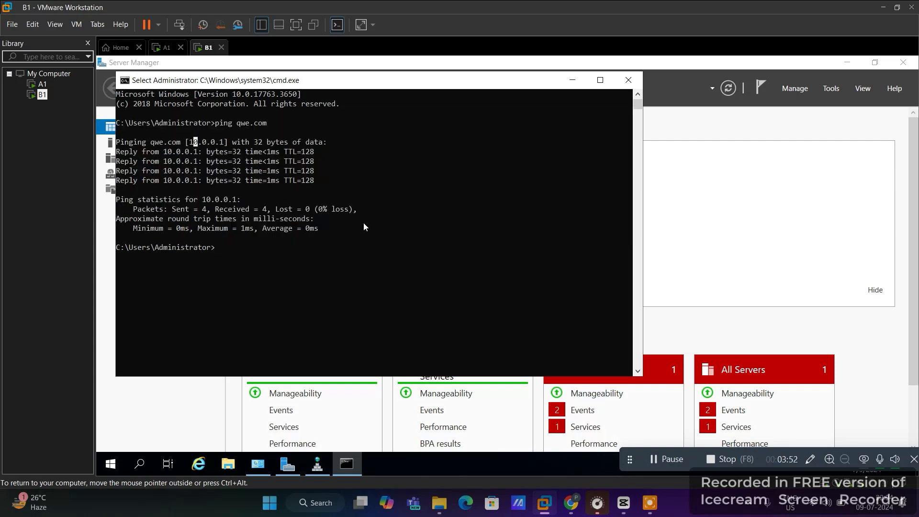